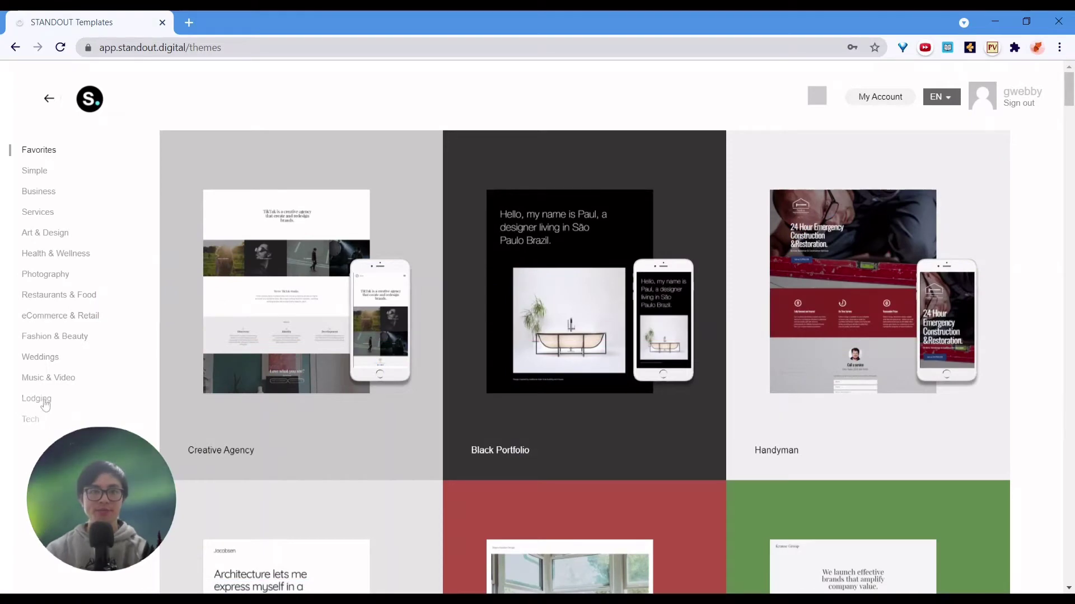
Step: Browse the eCommerce & Retail templates and open the A1 Collection template for editing, dismissing the translation prompt
mouse_move(183, 362)
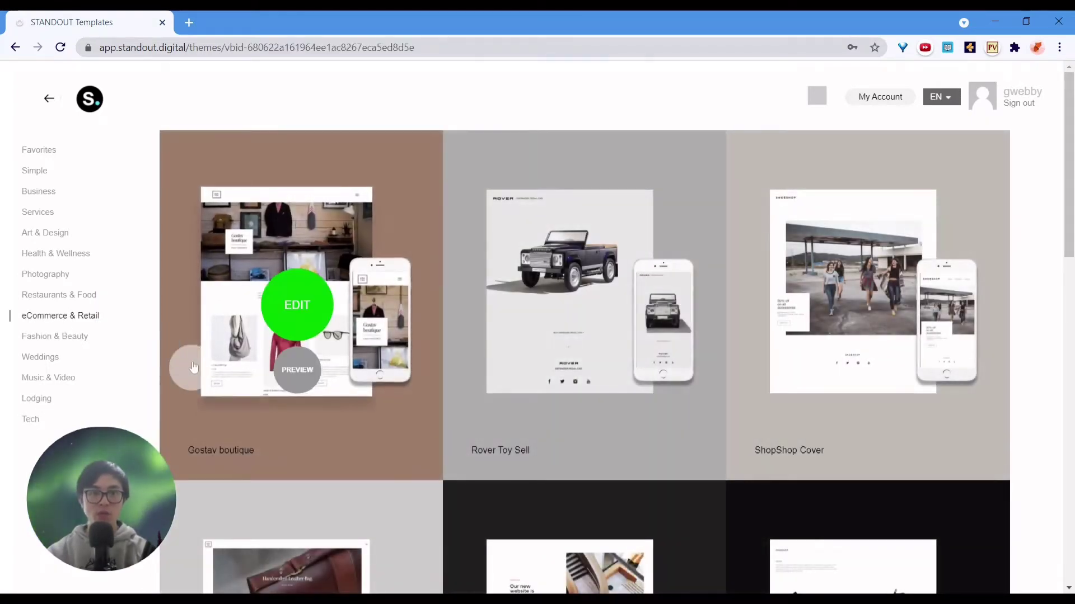
scroll(183, 363, "down", 5)
scroll(265, 421, "down", 6)
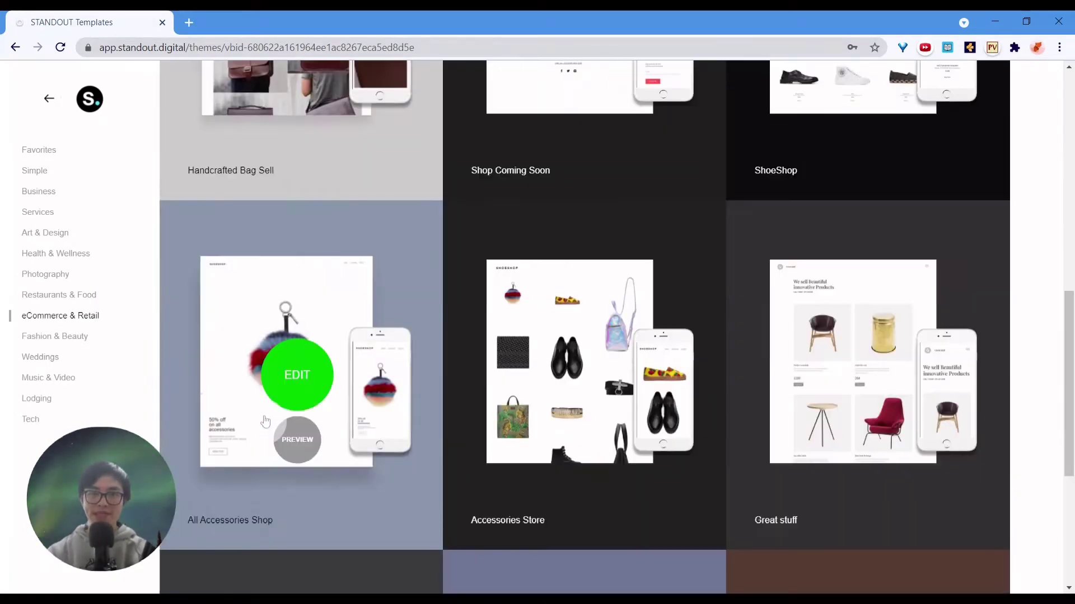
scroll(266, 421, "down", 5)
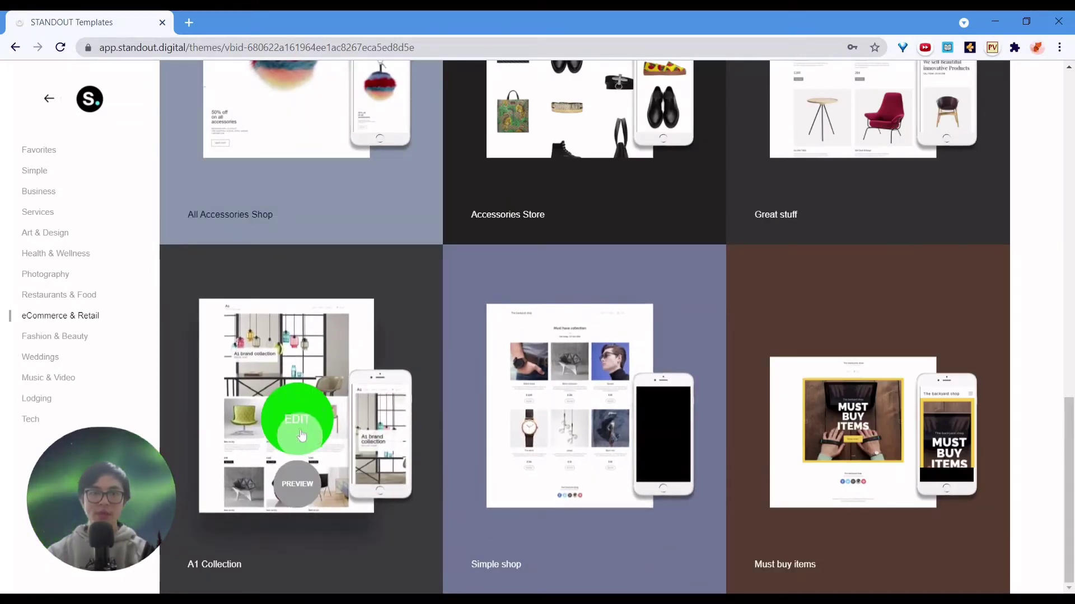
left_click(306, 425)
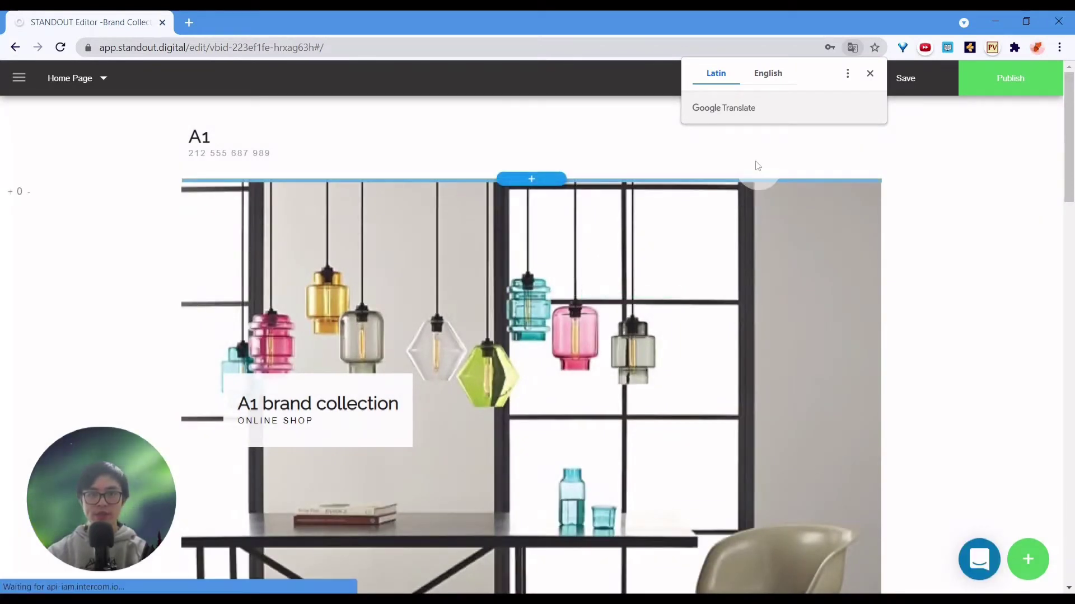
left_click(870, 75)
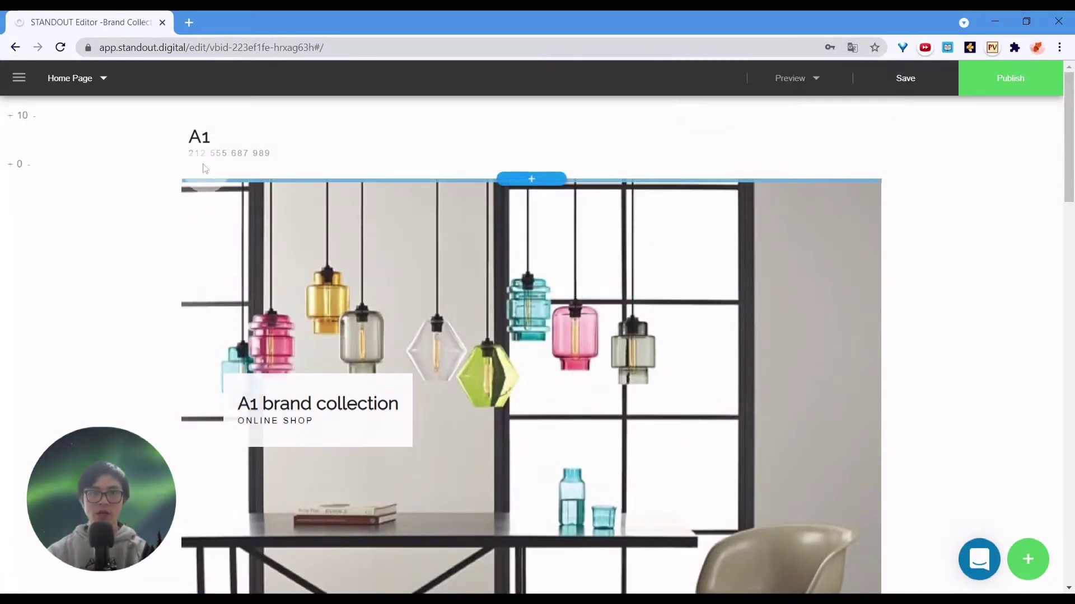
Step: Change the site title in the header from A1 to "Home Interior Ideas"
left_click(207, 138)
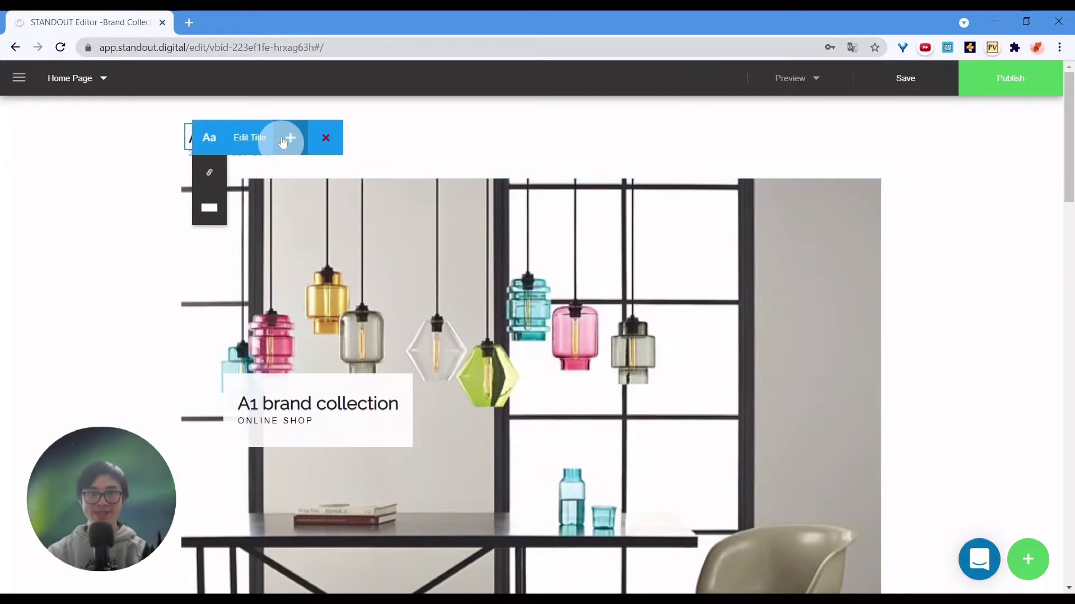
scroll(313, 314, "down", 5)
scroll(331, 343, "up", 5)
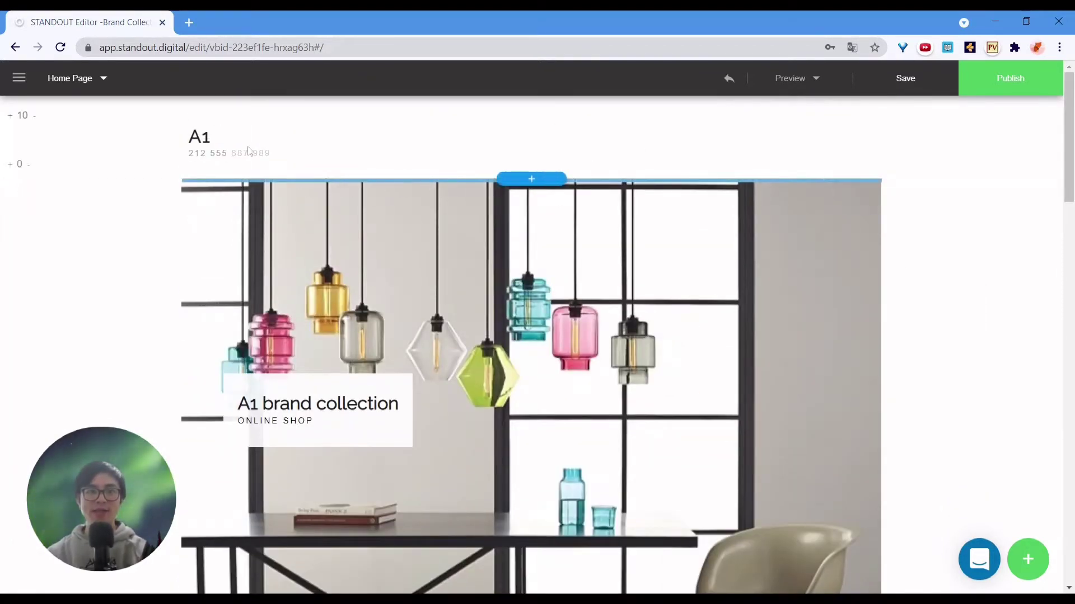
left_click(209, 138)
left_click(207, 139)
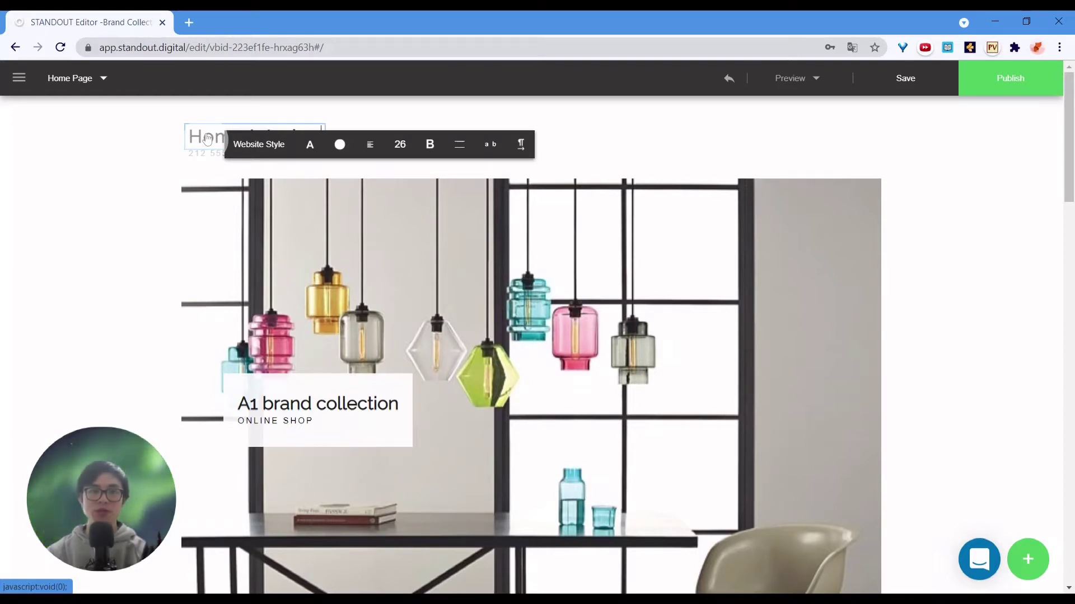
left_click(150, 170)
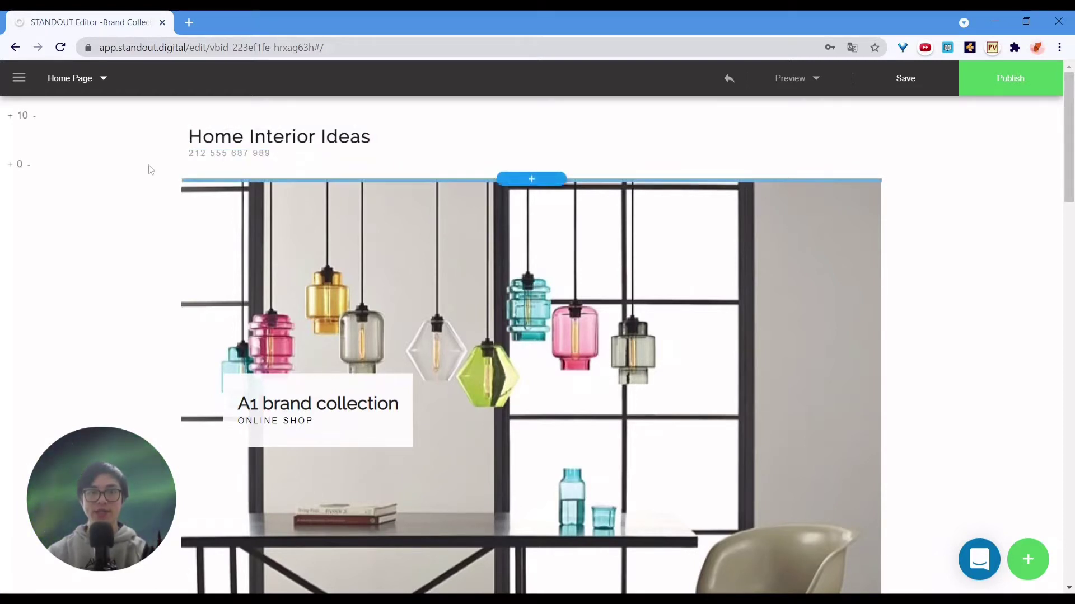
Step: Show a logo icon beside the header title instead of the subtitle, and browse the FontAwesome icon library before closing it
left_click(196, 143)
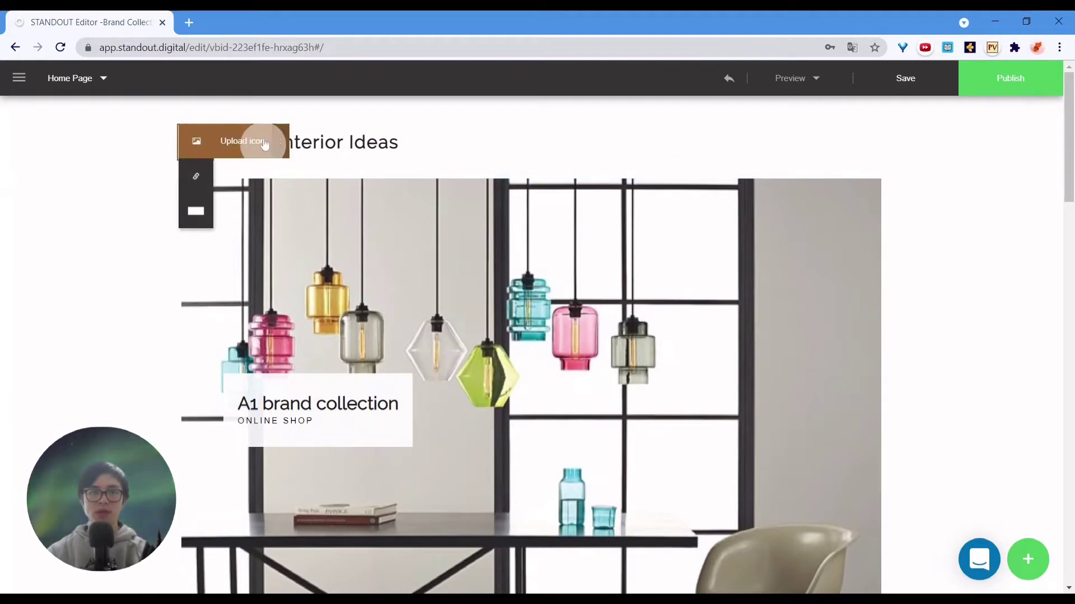
left_click(291, 144)
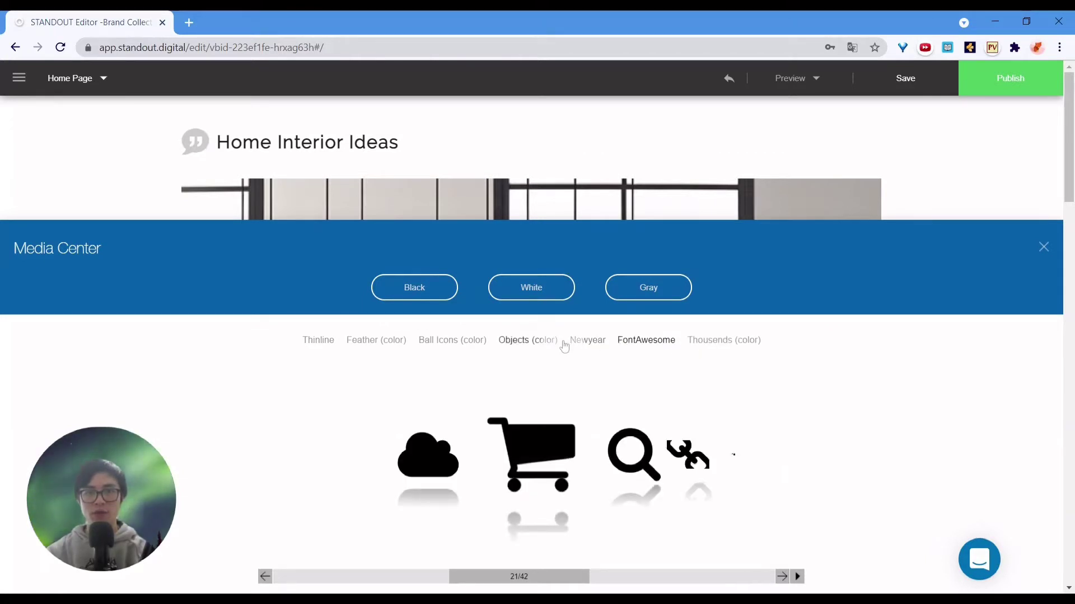
left_click(1047, 242)
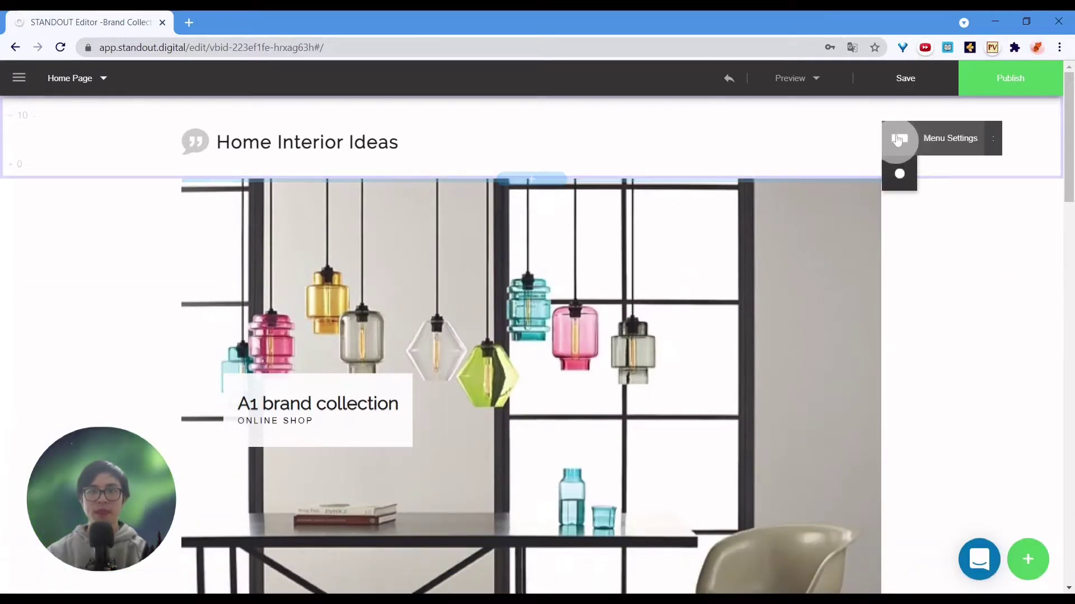
Step: Save the site to the account under the name "Home Interior Ideas"
left_click(946, 137)
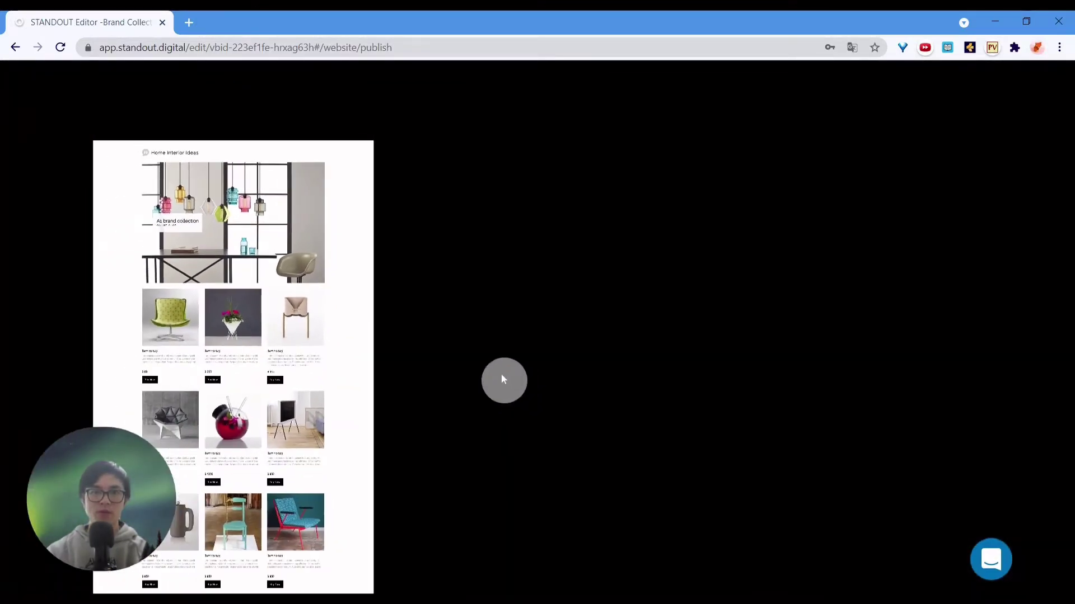
left_click(588, 326)
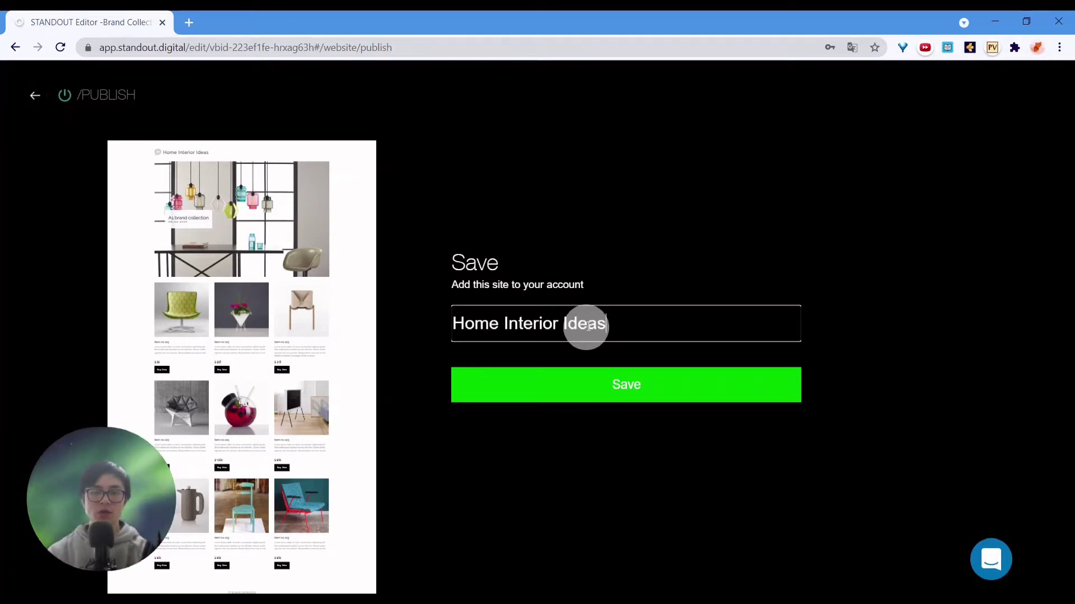
left_click(606, 381)
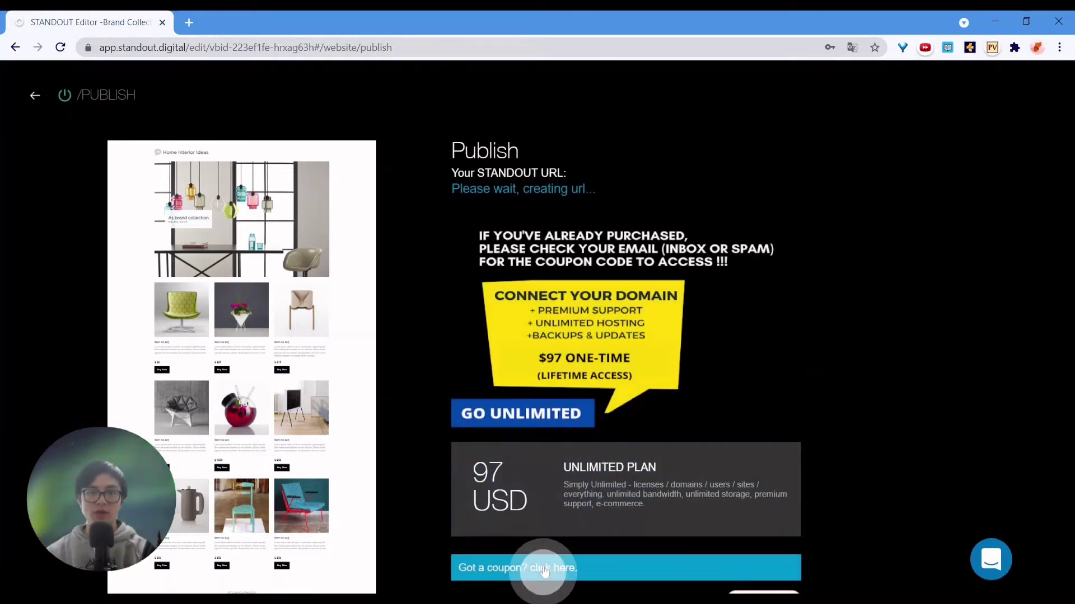
Step: Enter the coupon code for the Unlimited plan on the publish page, update the price and return to the editor
left_click(543, 570)
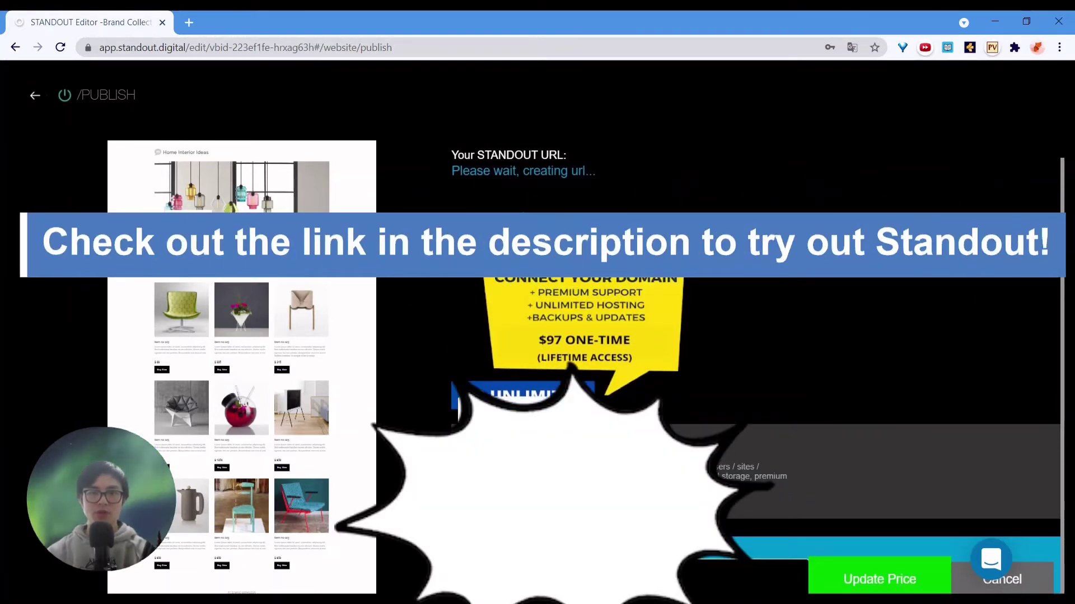
left_click(827, 578)
left_click(477, 388)
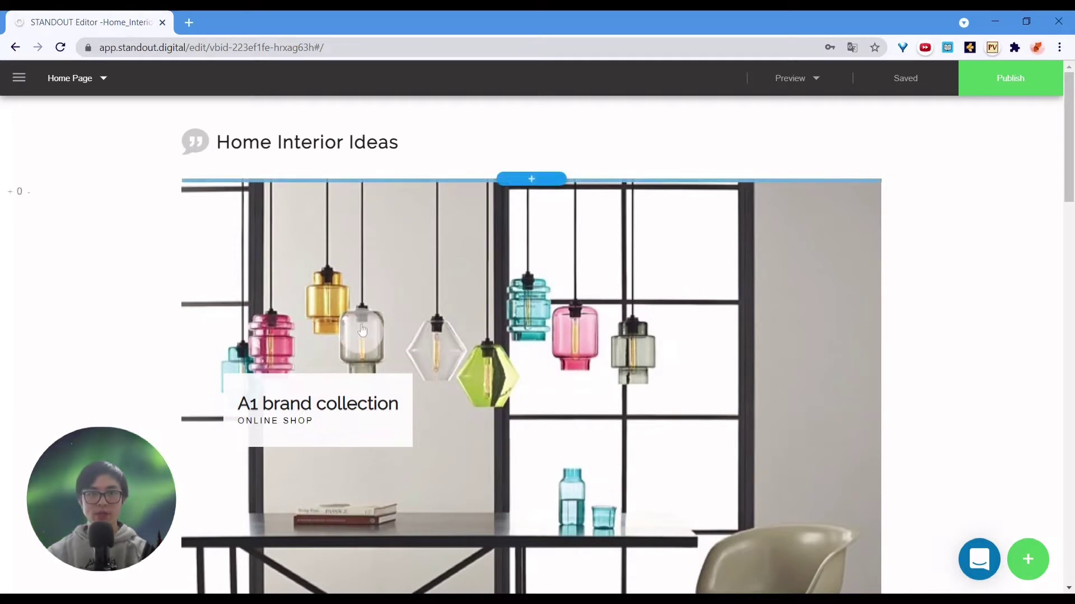
Step: Replace the hero image with the living-room photo of lilac armchairs and a brown sofa, found by searching the media library for "furniture"
scroll(504, 266, "down", 3)
mouse_move(566, 296)
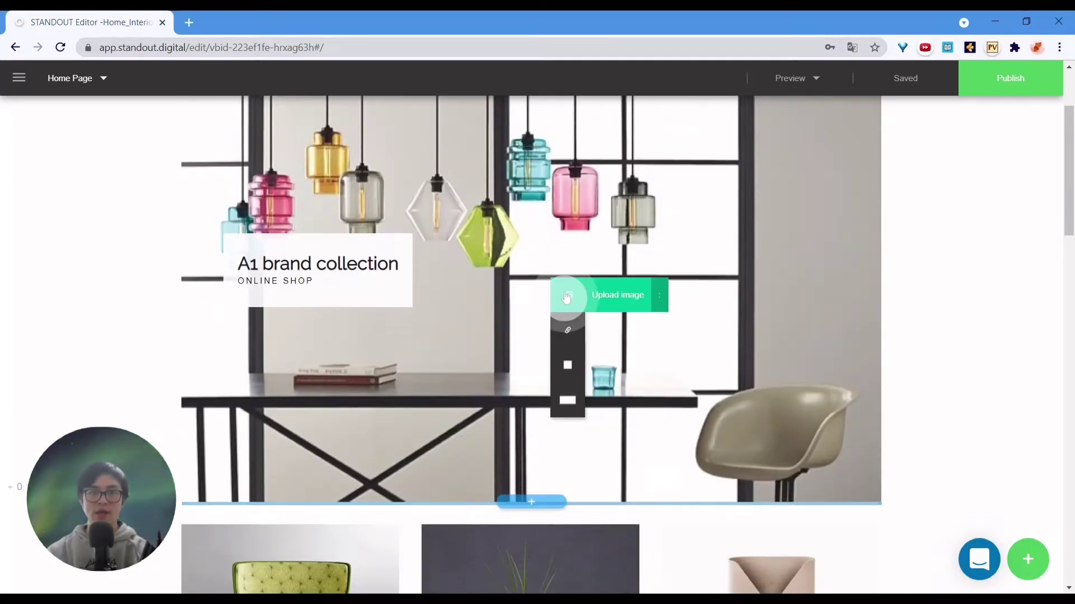
left_click(678, 295)
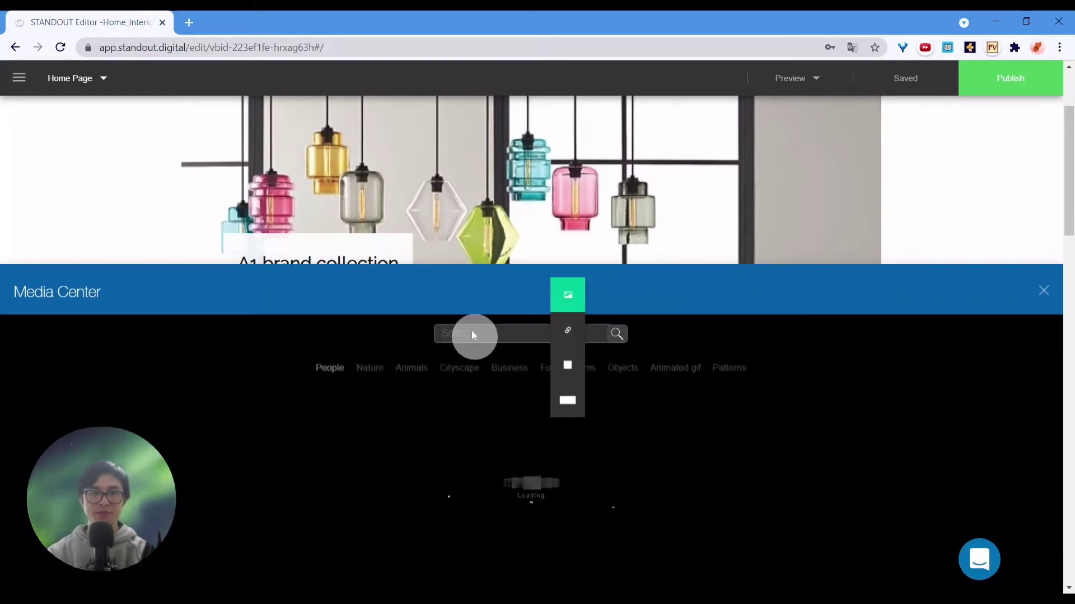
left_click(478, 338)
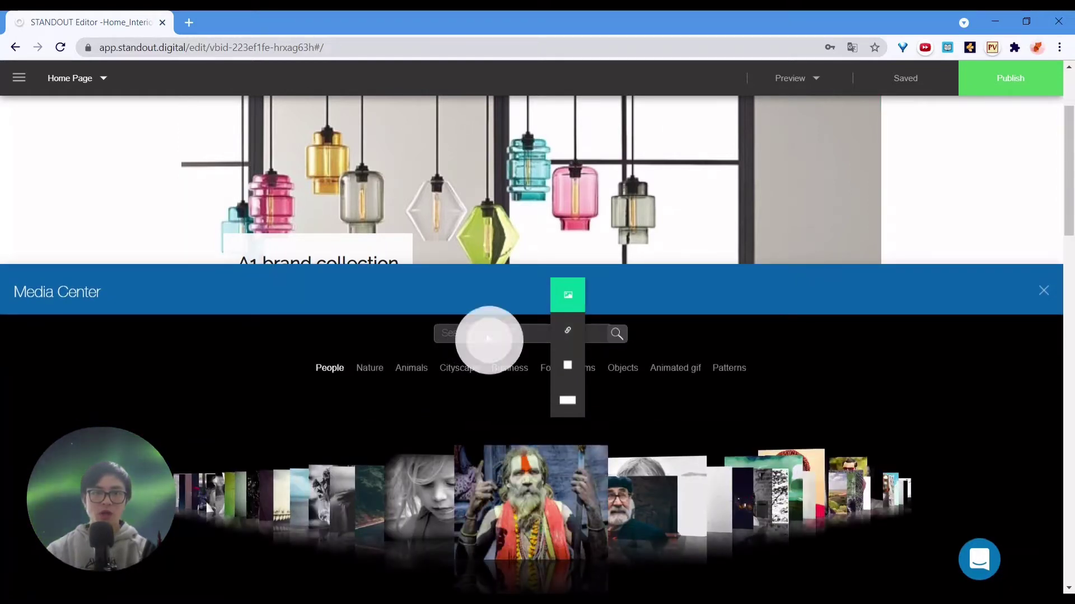
left_click(567, 331)
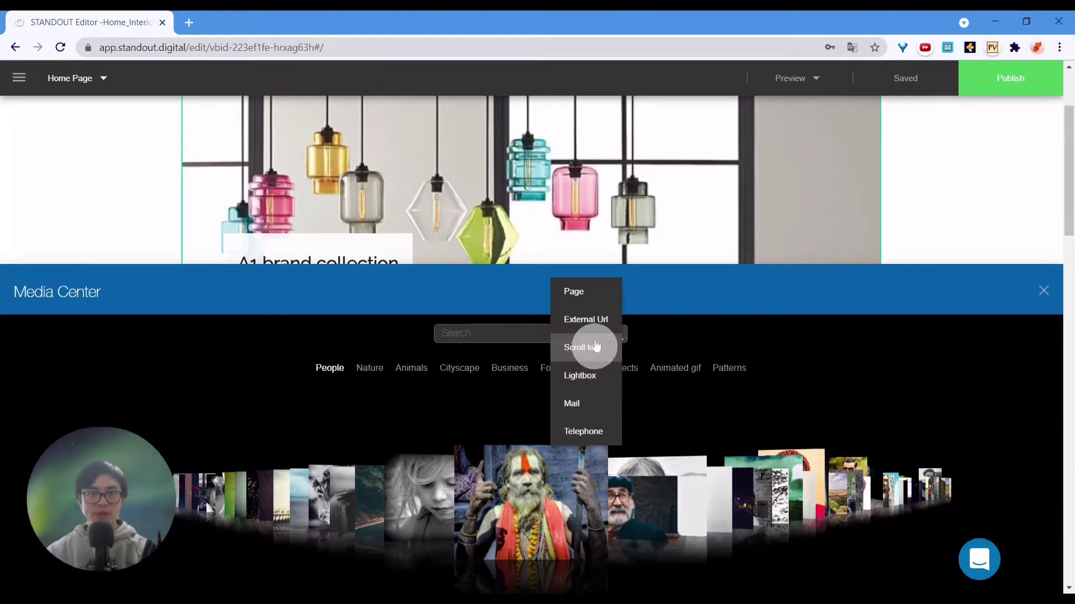
left_click(950, 330)
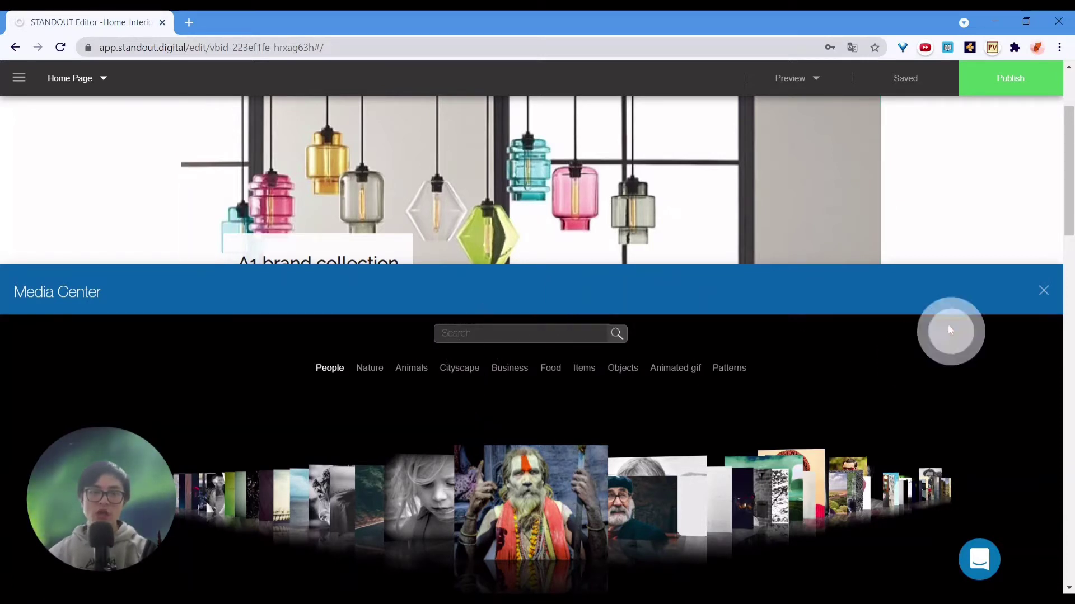
left_click(533, 336)
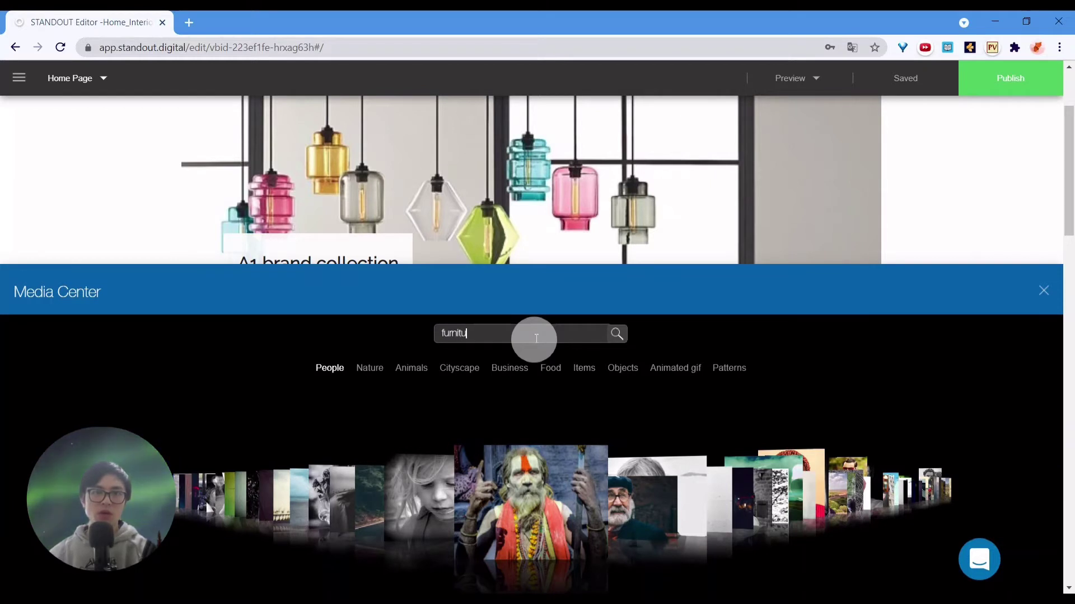
key("Return")
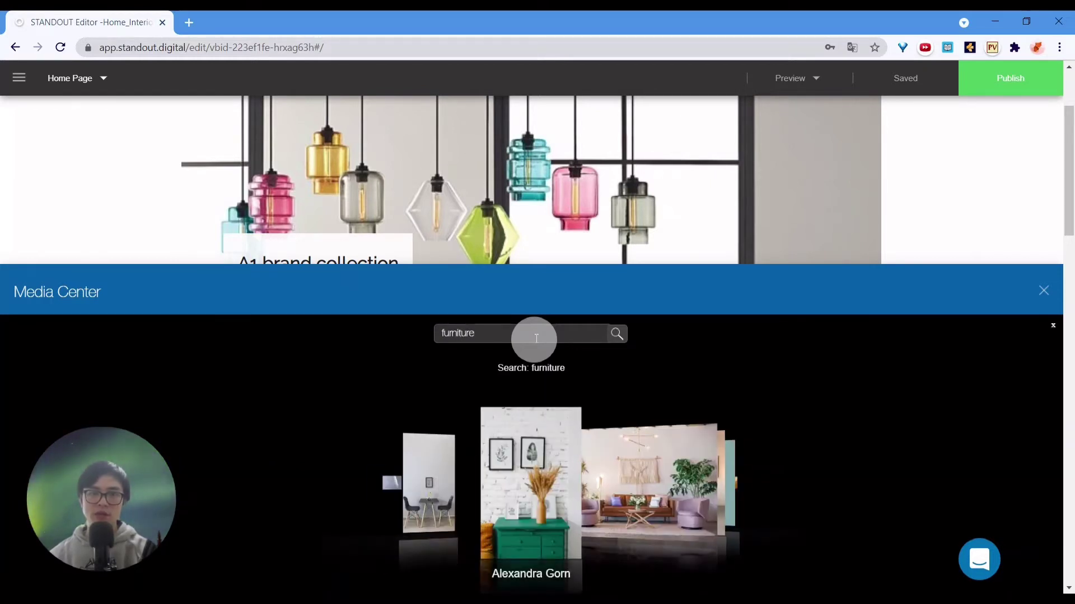
left_click_drag(645, 483, 529, 527)
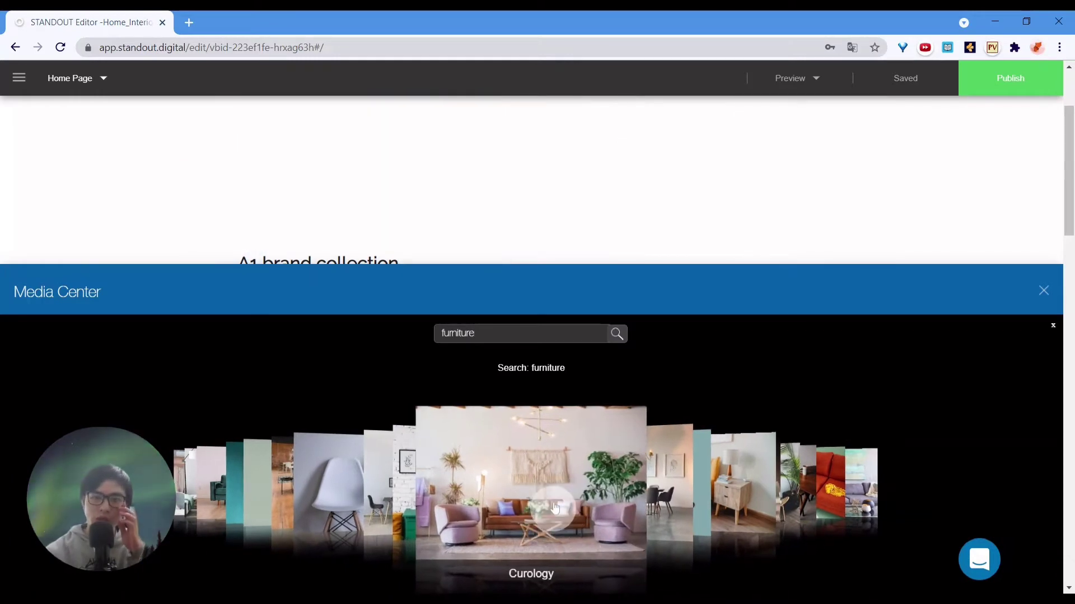
left_click(1049, 291)
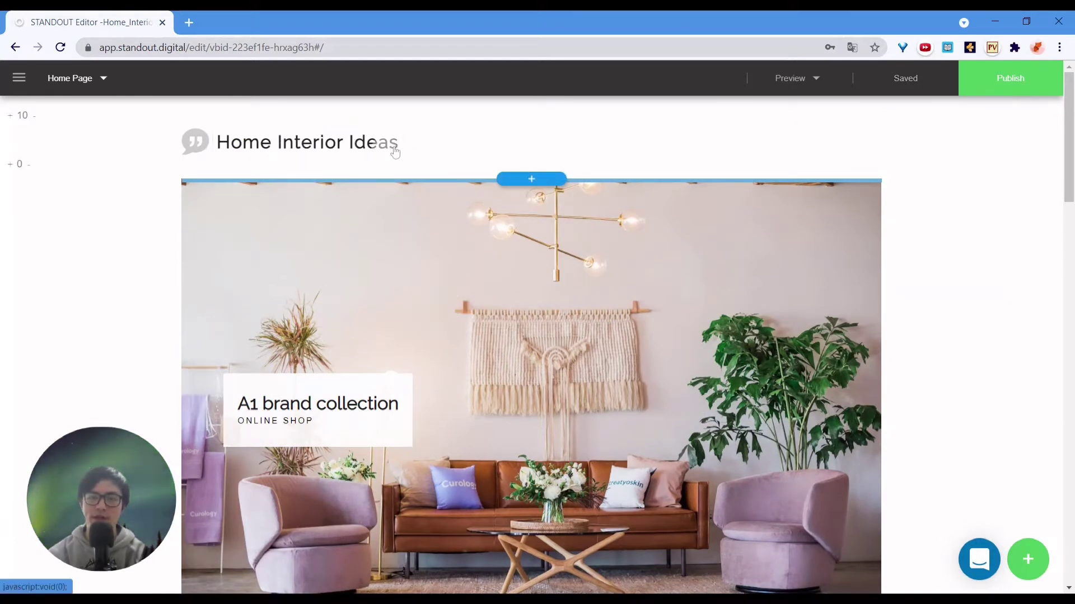
Step: Set the website menu layout to Hidden in the menu settings and close them
mouse_move(950, 153)
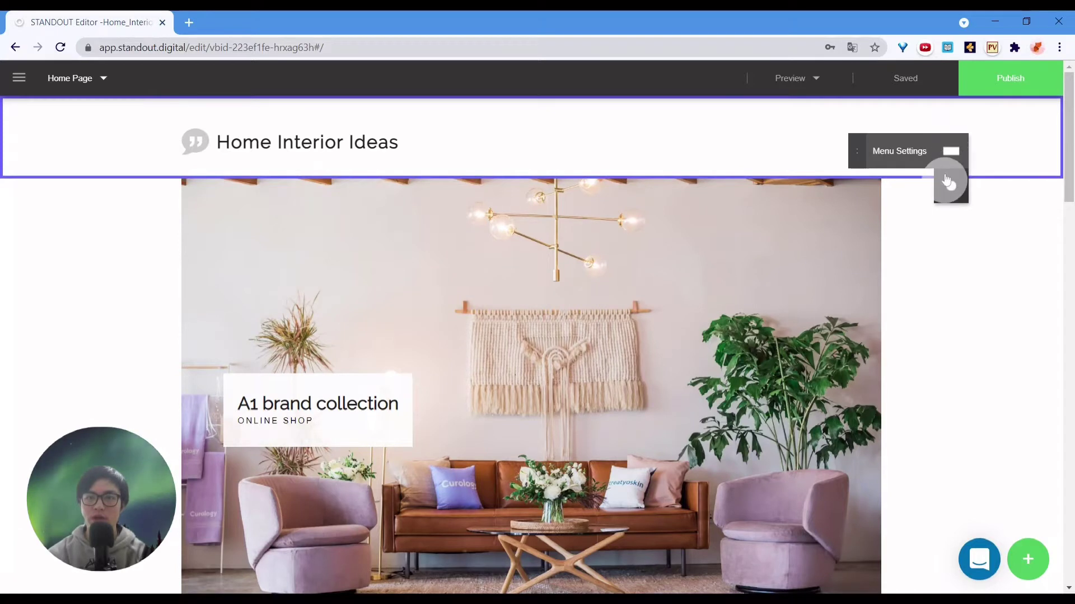
left_click(932, 162)
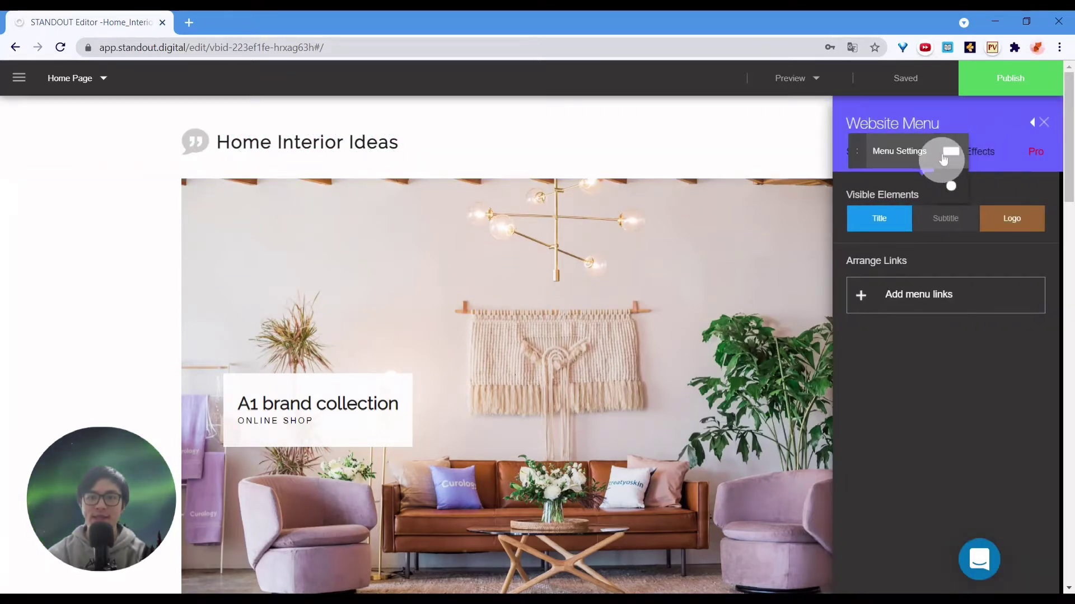
left_click(885, 224)
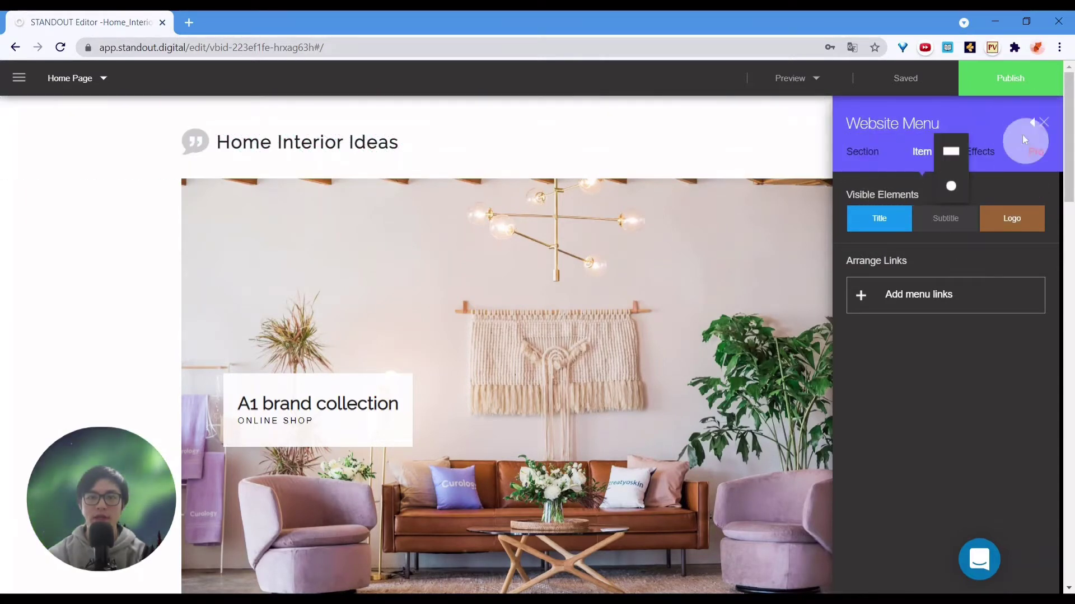
left_click(916, 381)
left_click(864, 153)
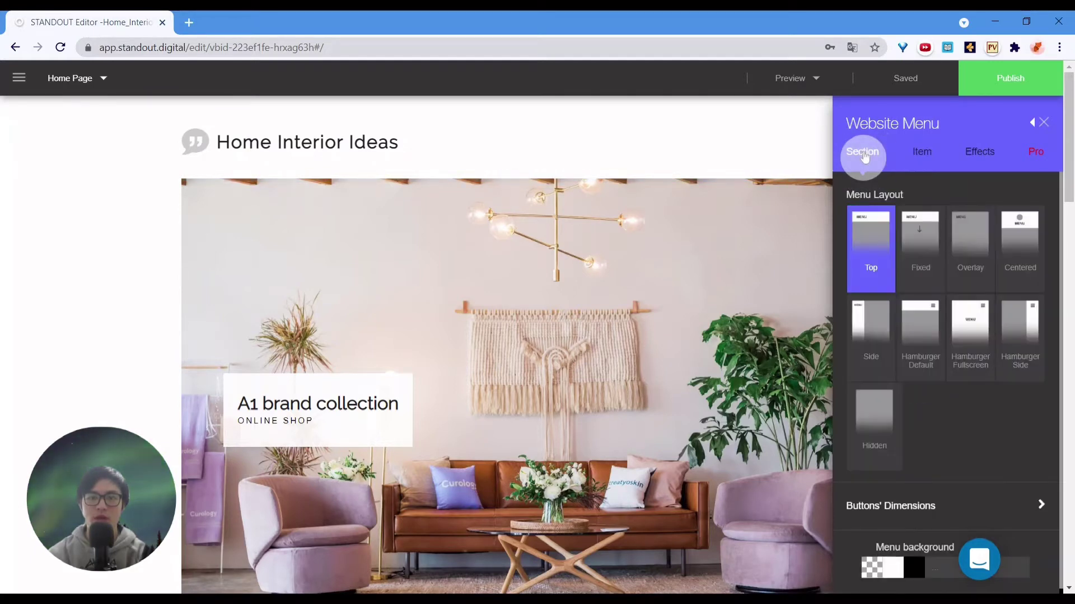
left_click(880, 412)
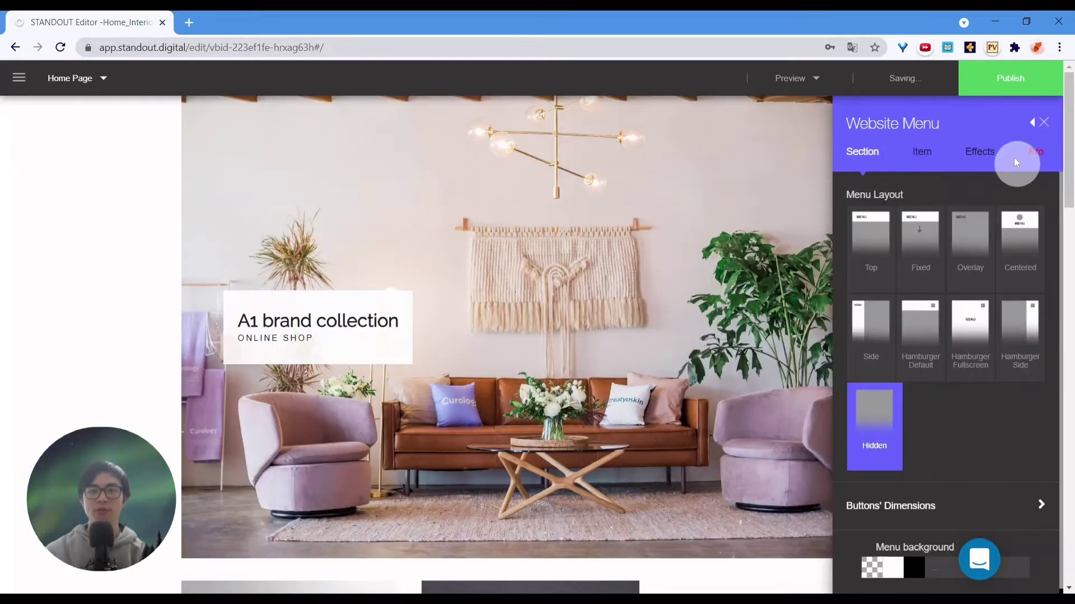
left_click(1040, 131)
Step: Try to change the hero heading "A1 brand collection" to "Home Interior Ideas"
left_click(338, 320)
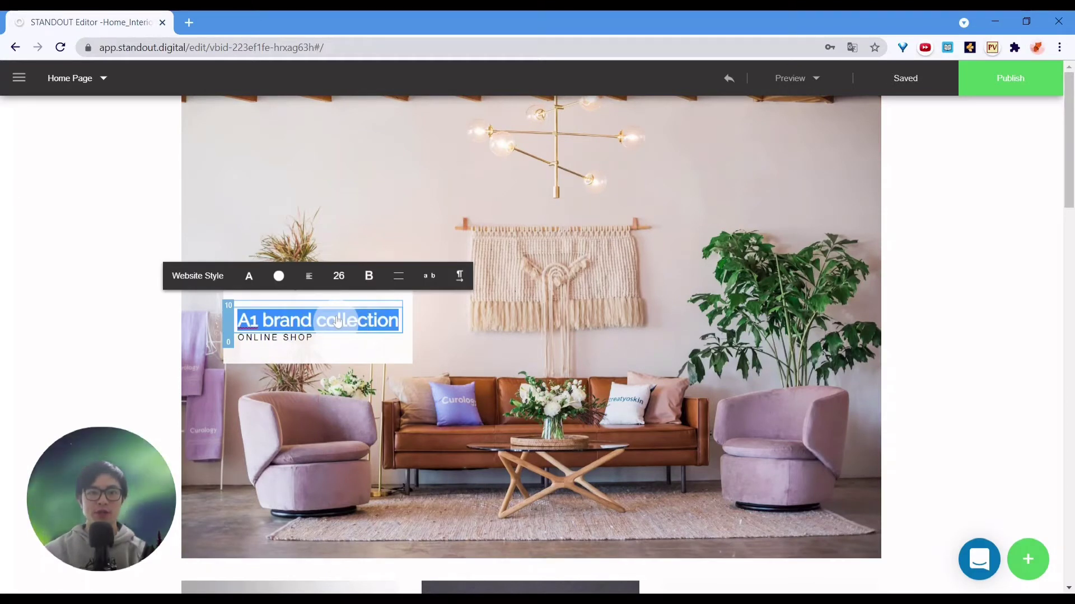
type("Home Interior Ideas")
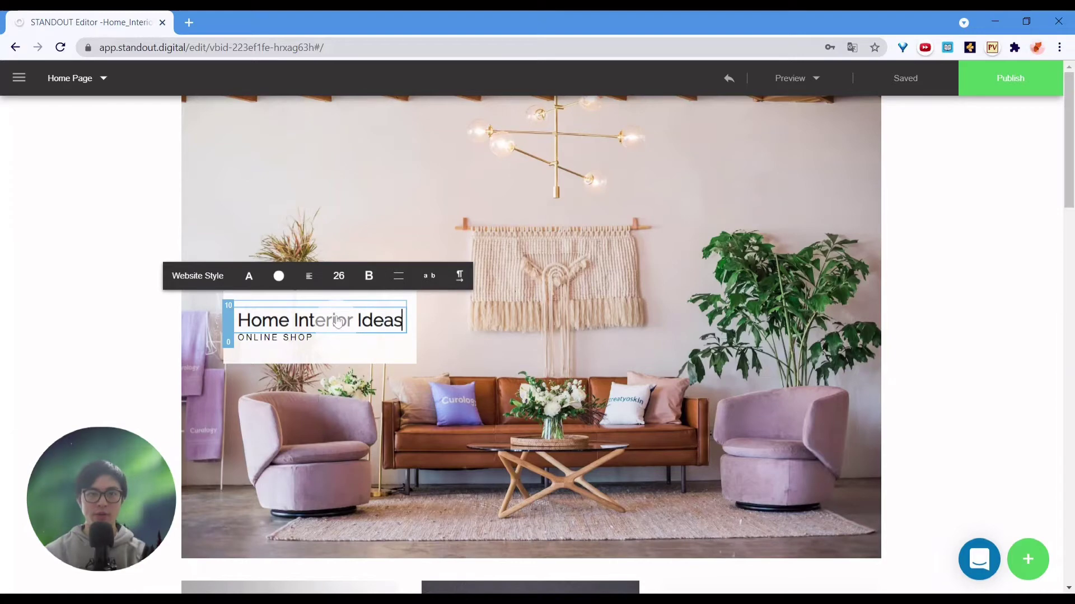
left_click(132, 324)
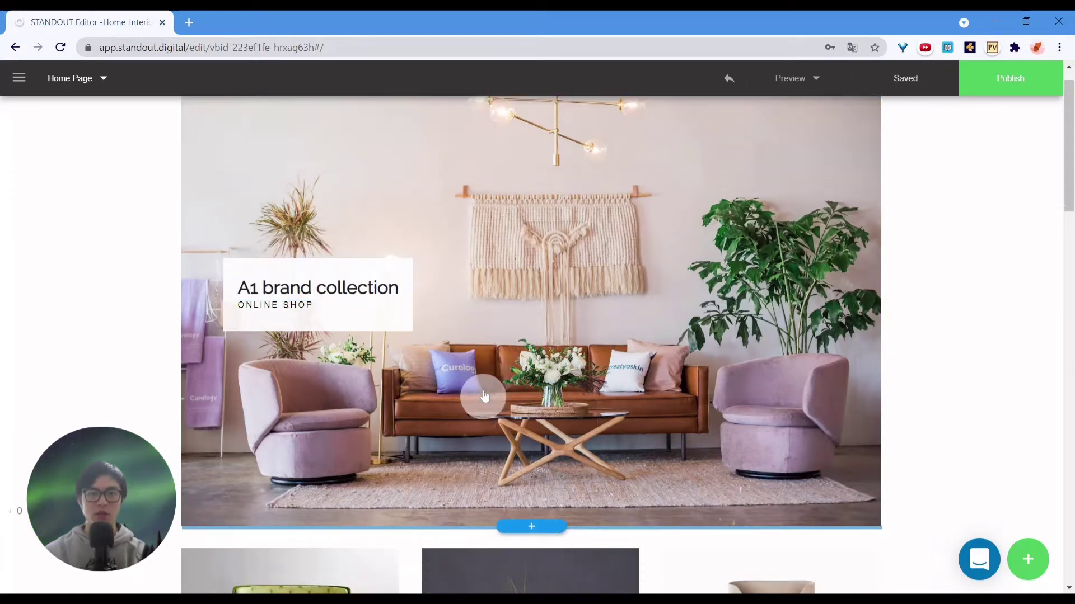
scroll(484, 396, "down", 5)
scroll(476, 392, "up", 6)
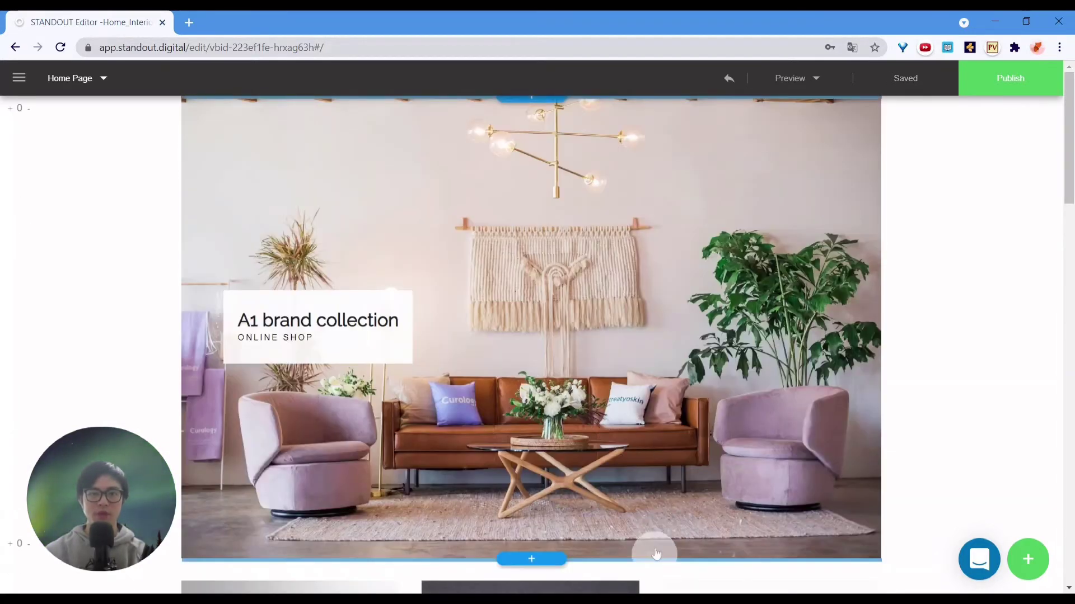
Step: Shorten the hero section so the product row moves up, and set its slideshow item's vertical alignment to middle
mouse_move(654, 558)
left_mouse_down()
mouse_move(655, 281)
mouse_move(676, 233)
left_mouse_up()
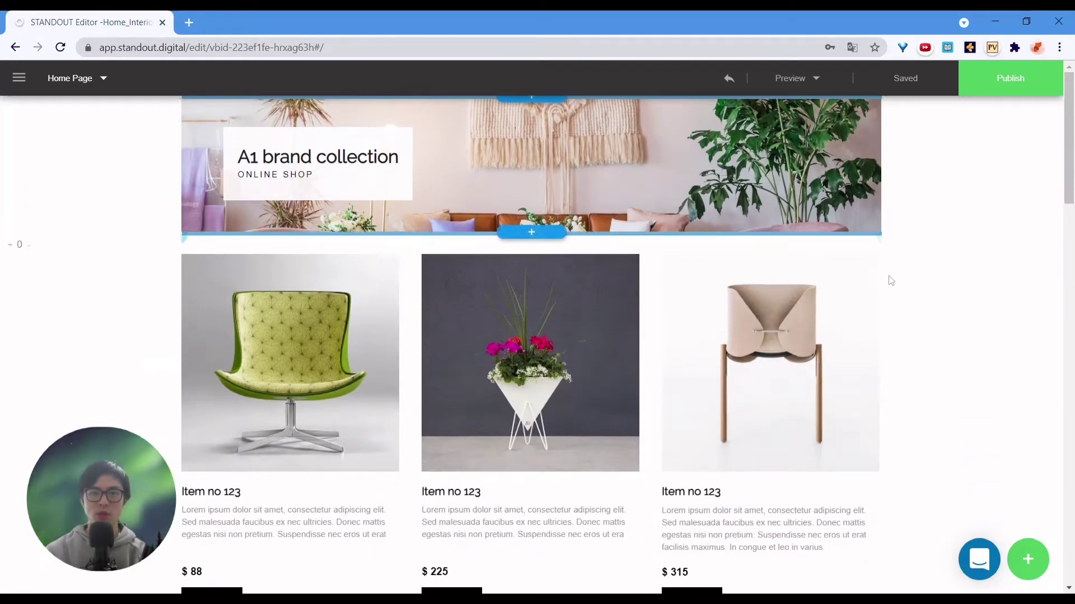
left_click(660, 174)
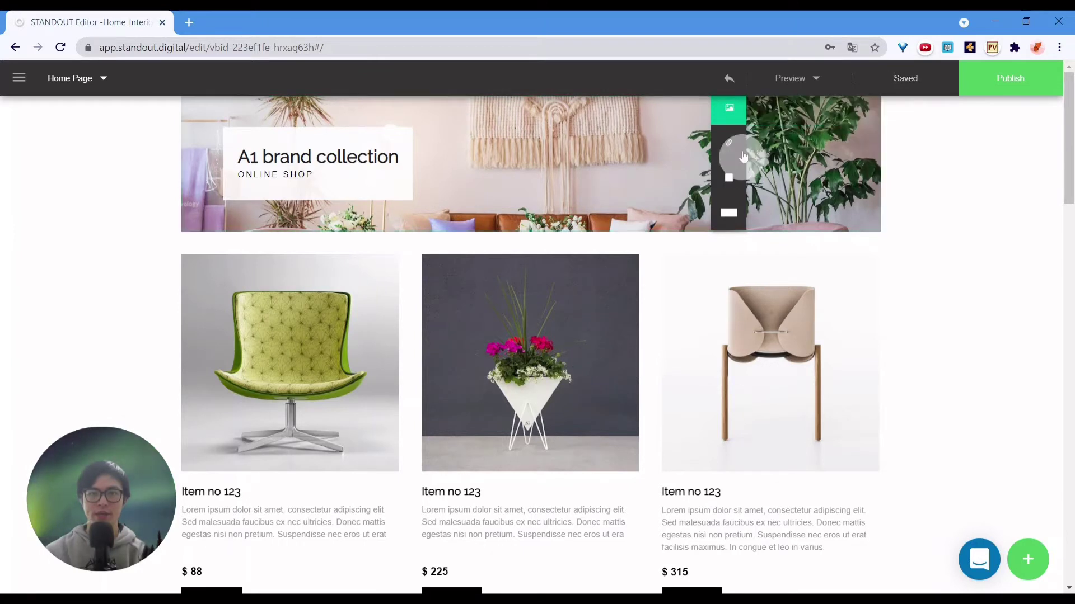
left_click(792, 186)
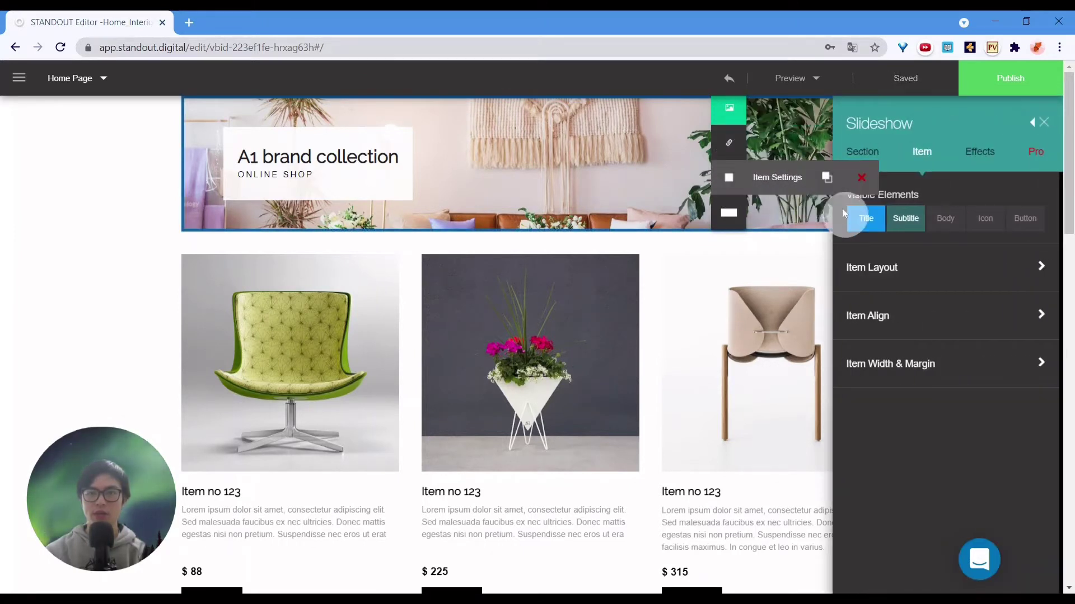
left_click(888, 271)
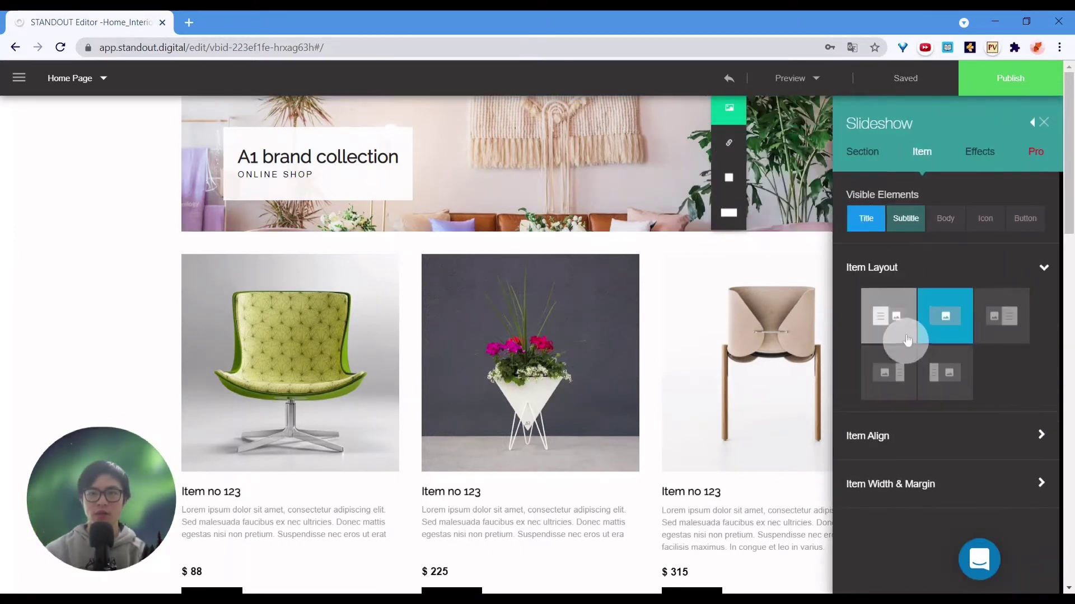
left_click(914, 448)
scroll(919, 457, "down", 1)
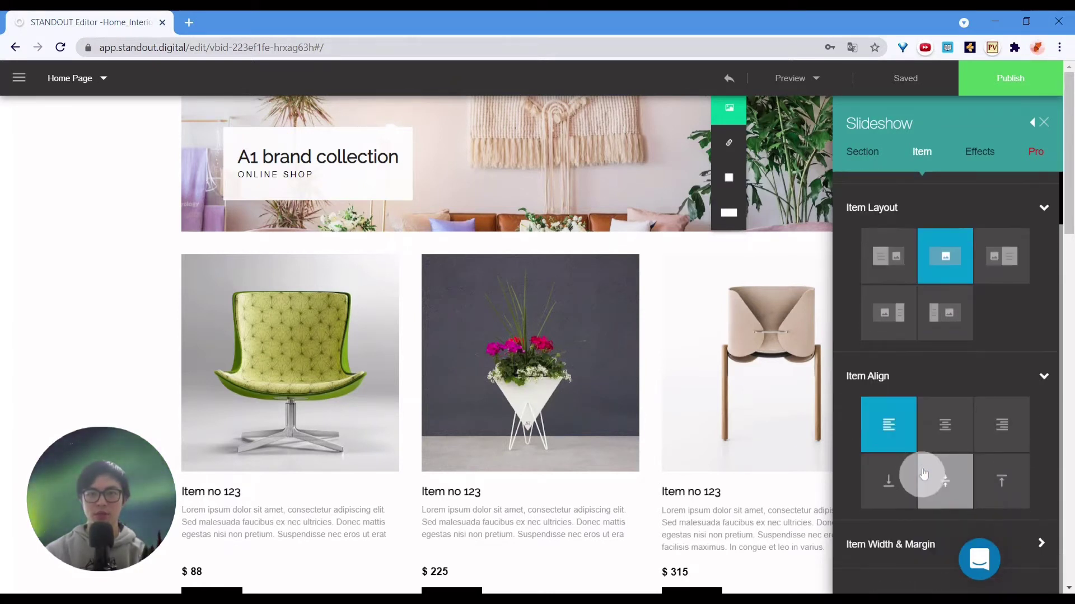
left_click(941, 482)
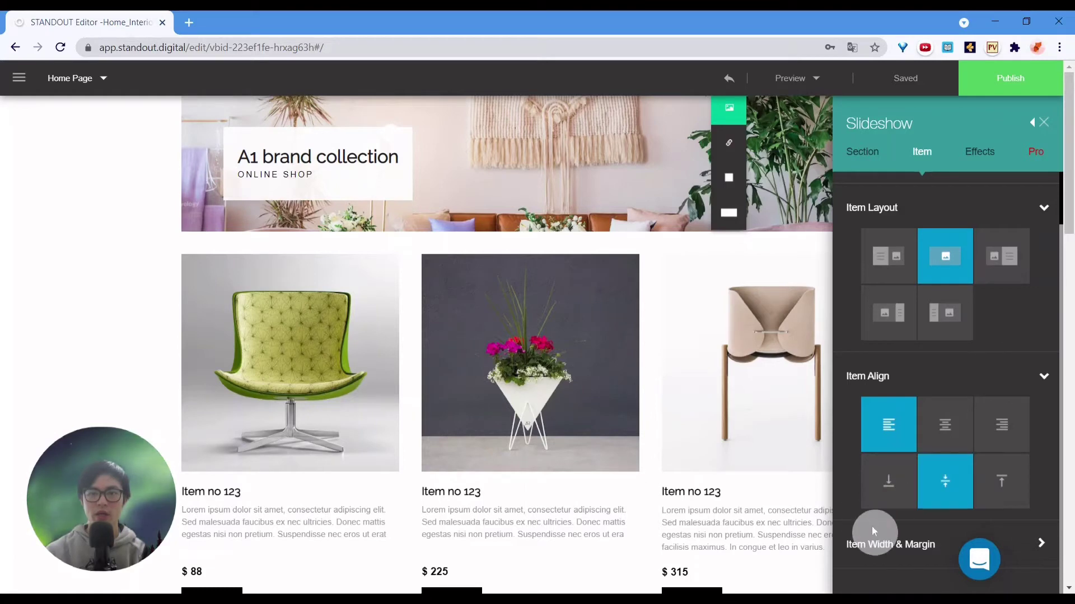
scroll(875, 532, "down", 1)
scroll(890, 513, "up", 1)
scroll(595, 190, "up", 1)
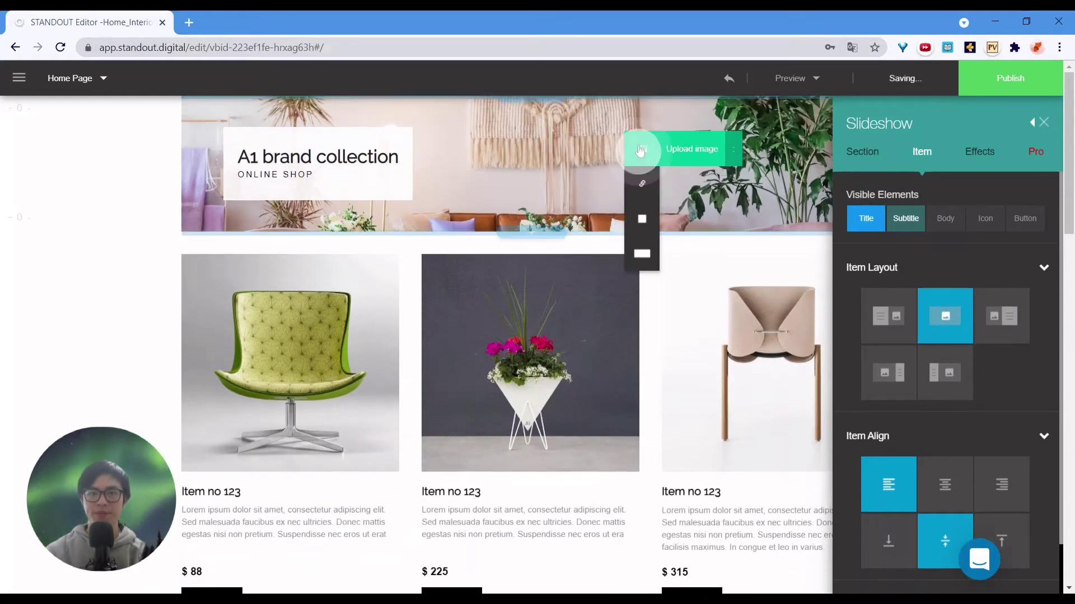
Step: Reposition the hero image within its crop so the brown sofa and lilac armchairs fill the shortened header
left_click(781, 150)
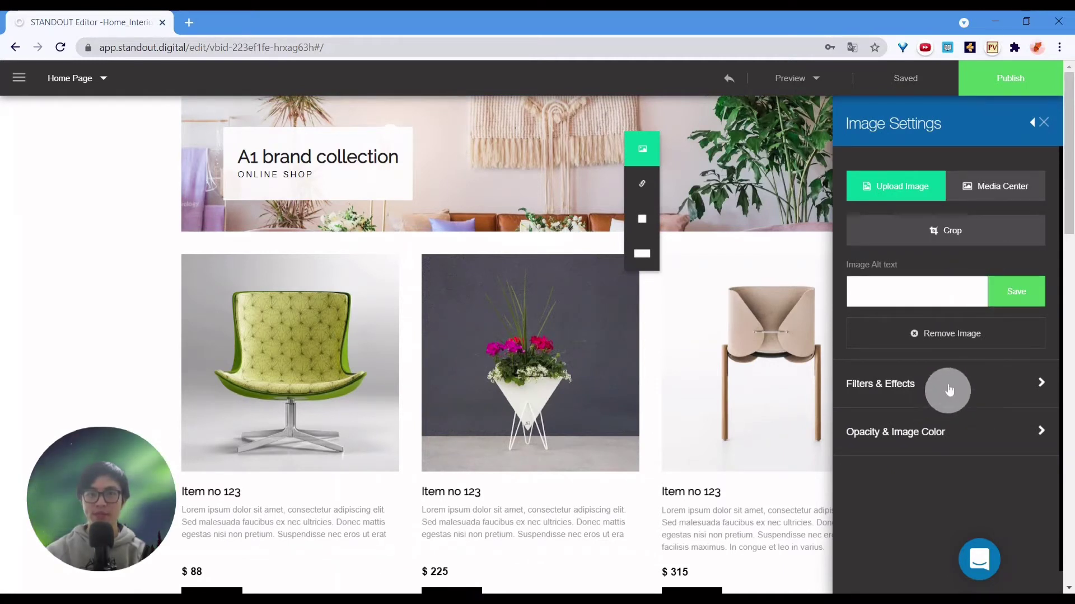
left_click(988, 186)
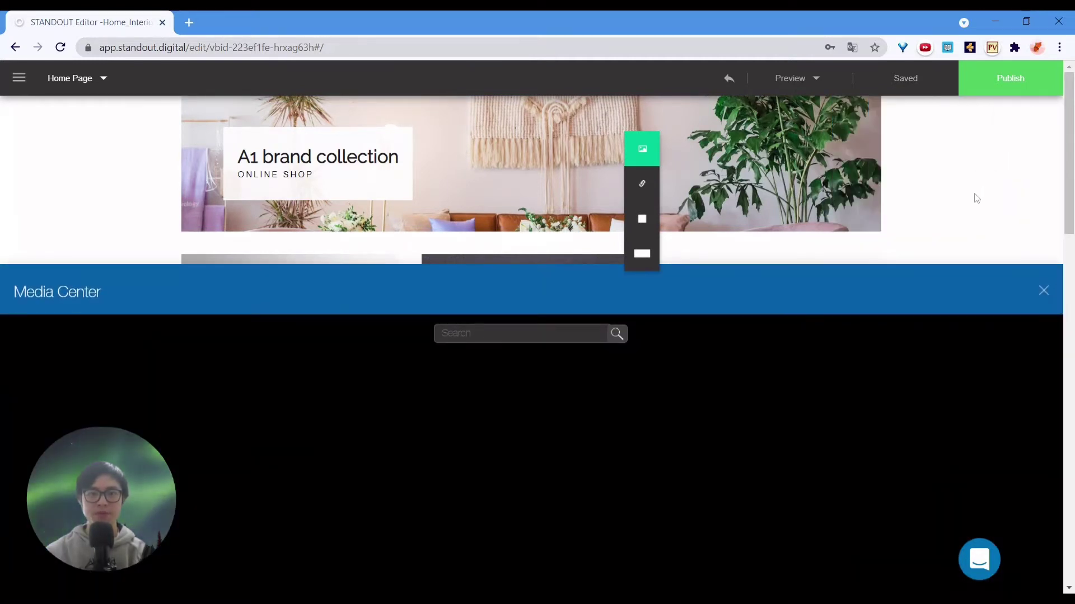
mouse_move(803, 158)
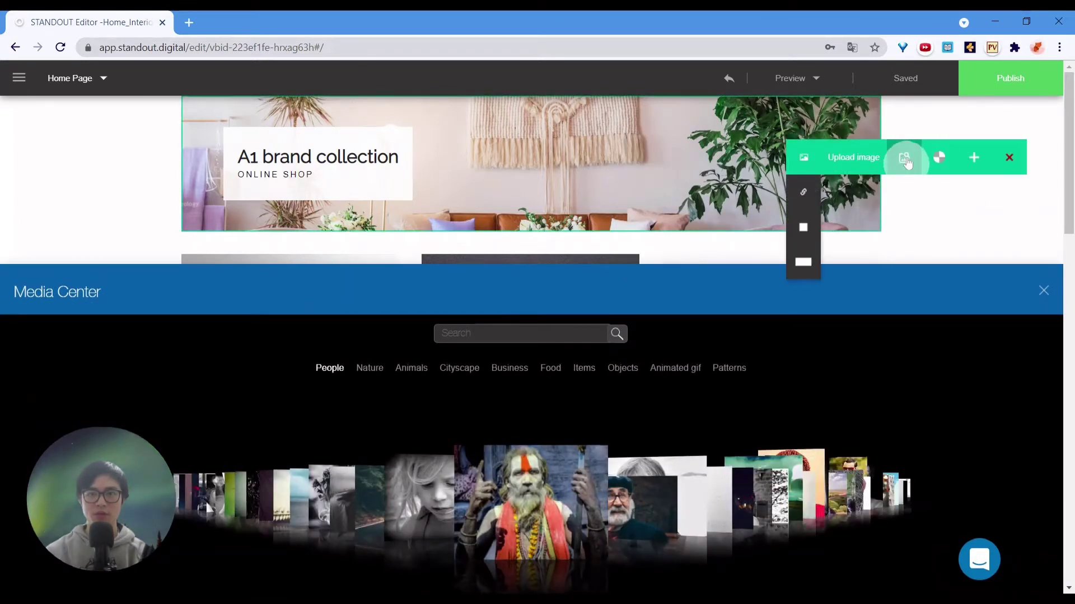
left_click(939, 158)
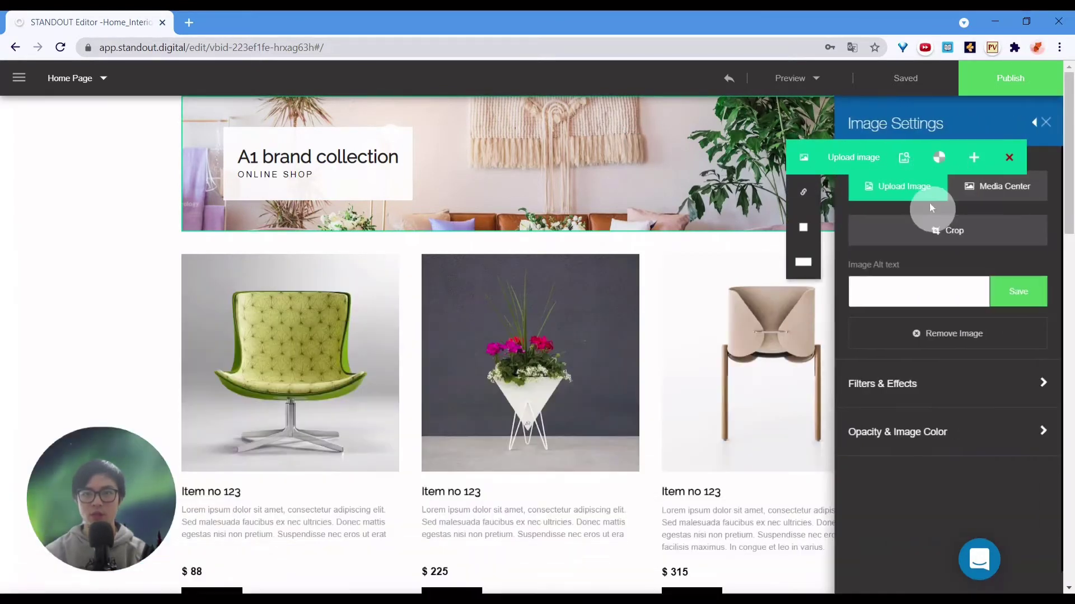
left_click(938, 233)
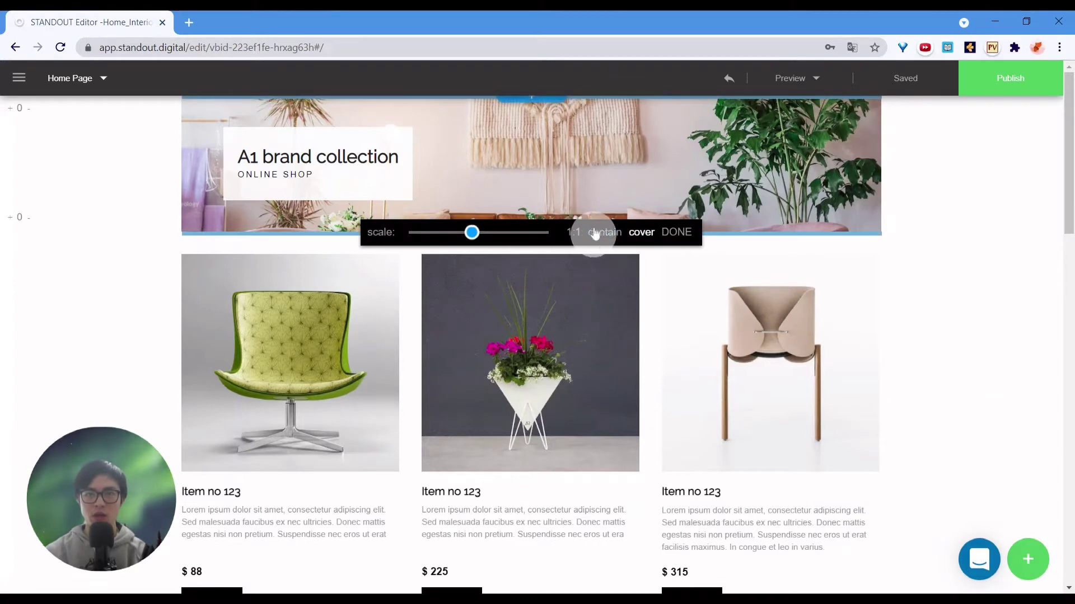
left_click_drag(559, 187, 584, 139)
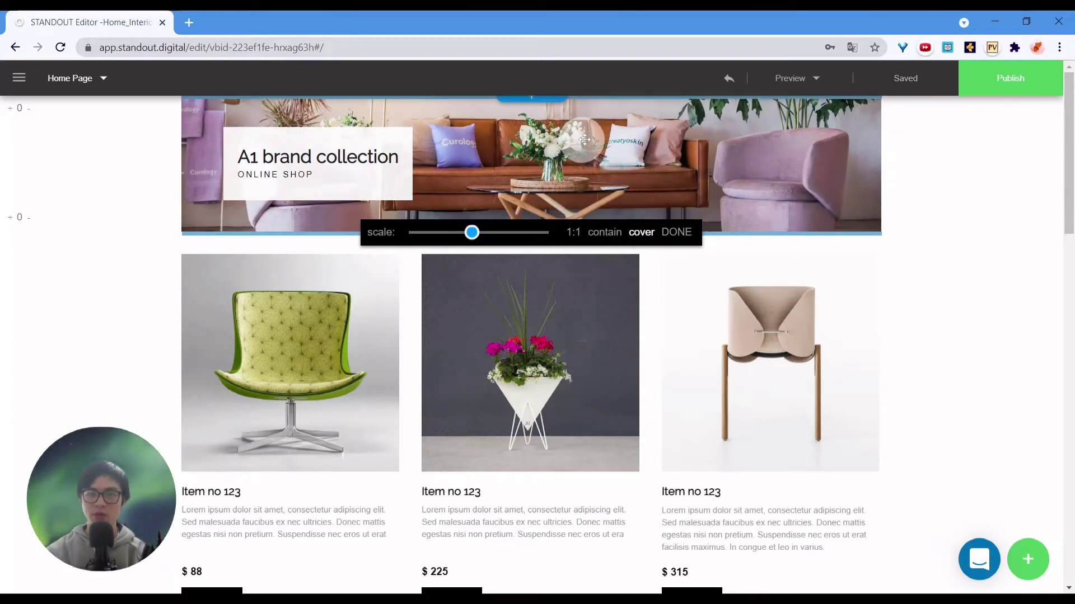
left_click(895, 240)
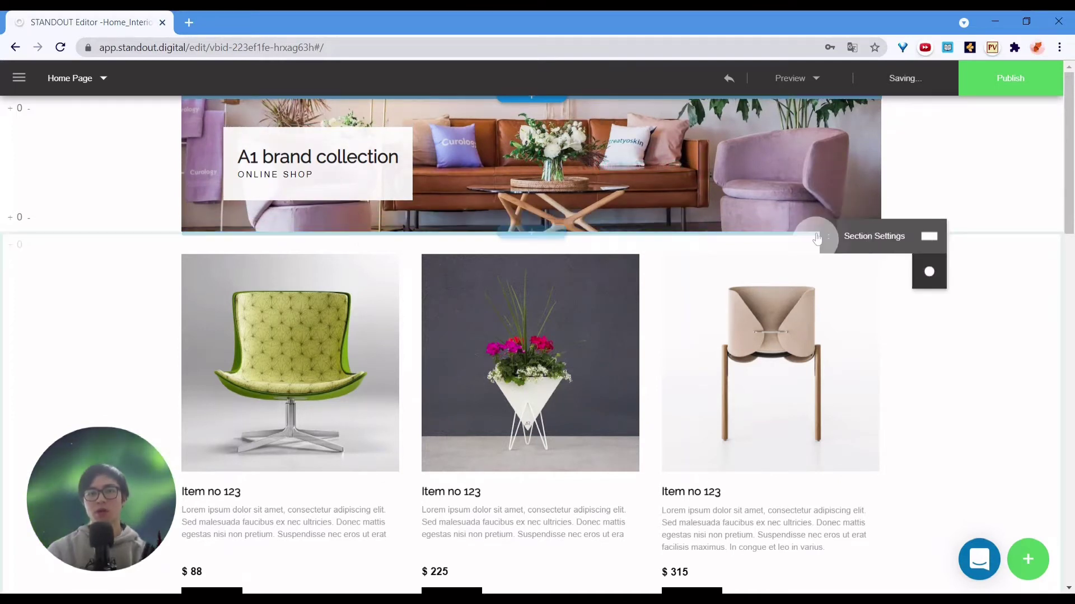
Step: Replace the hero heading "A1 brand collection" with "Home Interior Ideas"
left_click(336, 163)
left_click(369, 167)
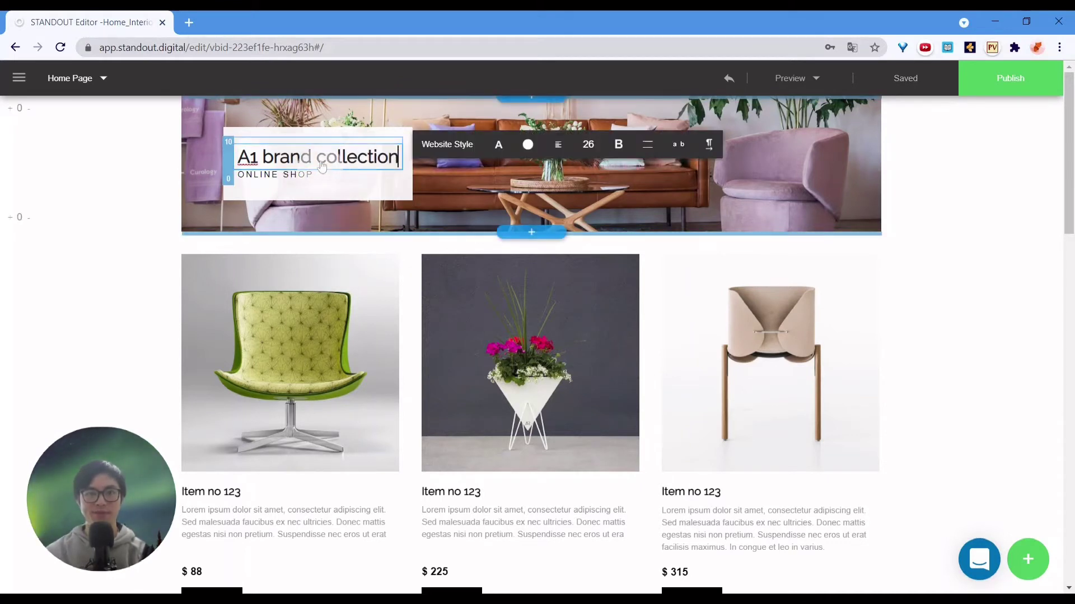
triple_click(323, 162)
type("Home")
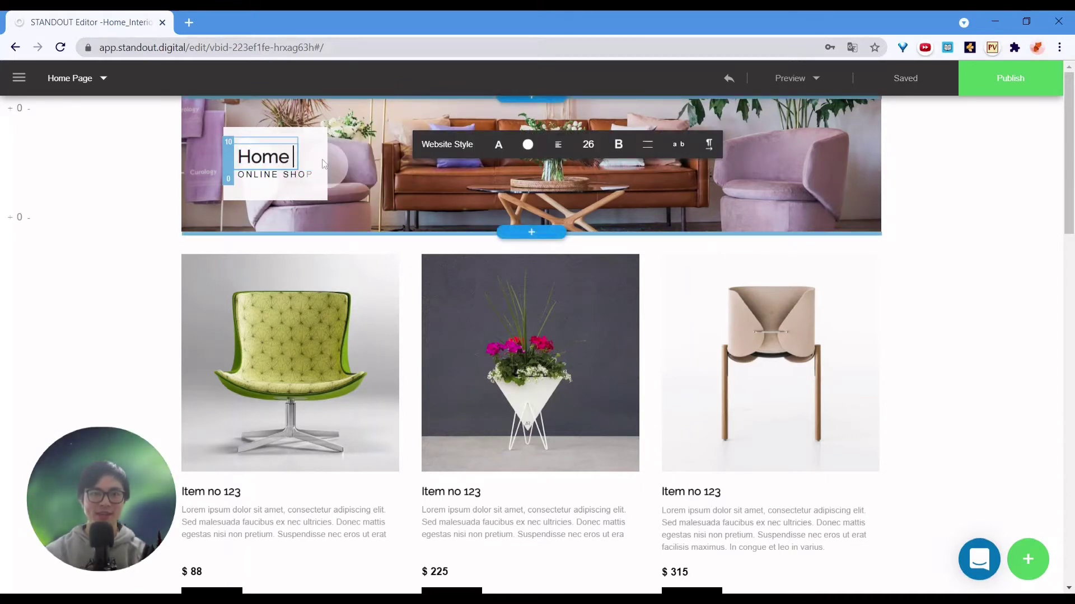
type(" Interio")
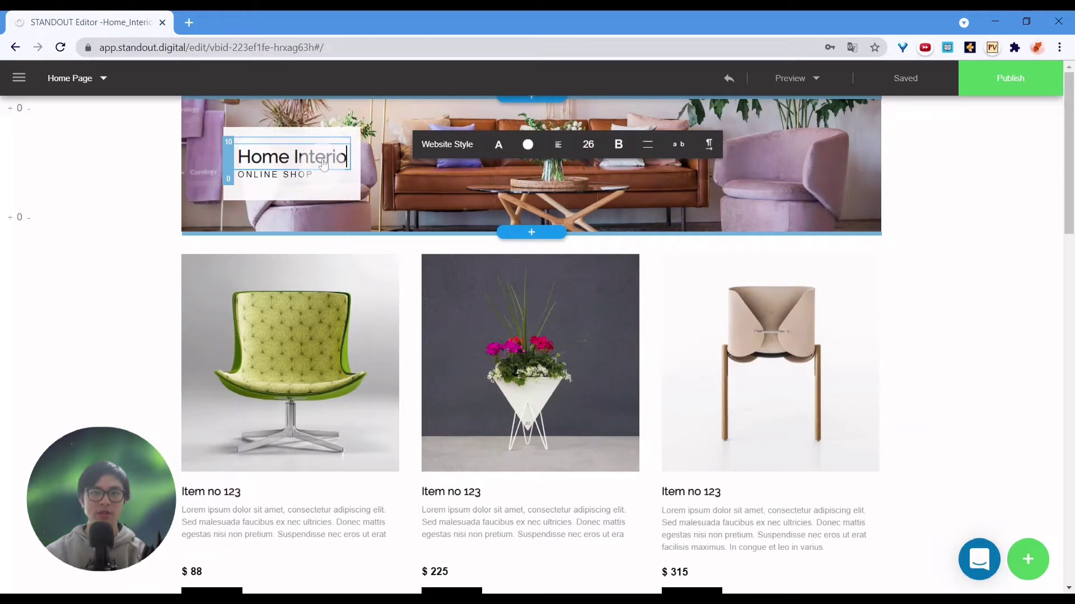
type("r Ideas")
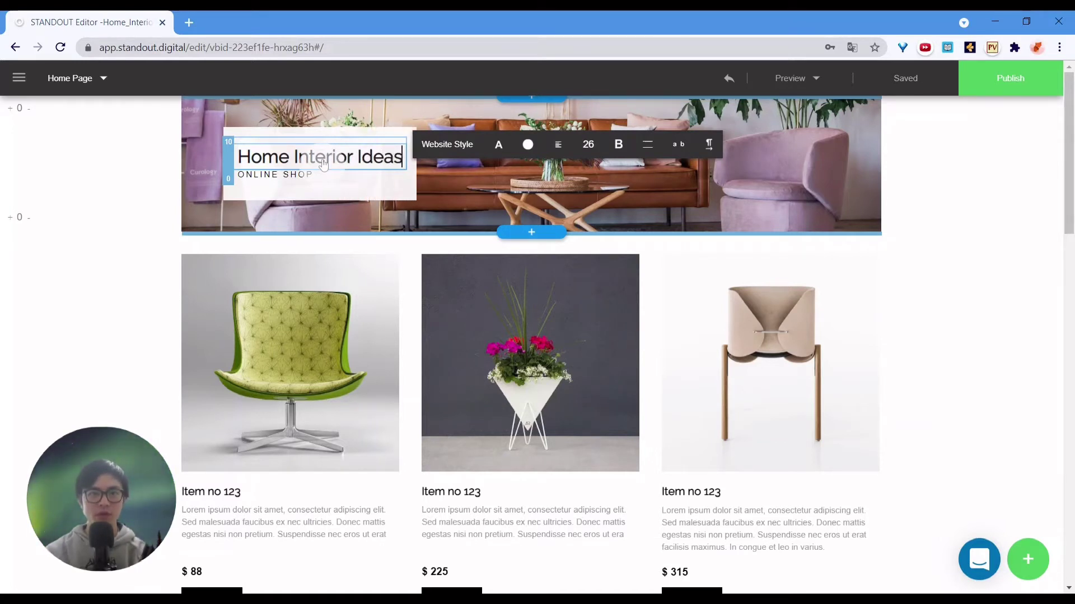
Step: Replace the hero subtitle "ONLINE SHOP" with "Find your inspiration"
left_click(292, 176)
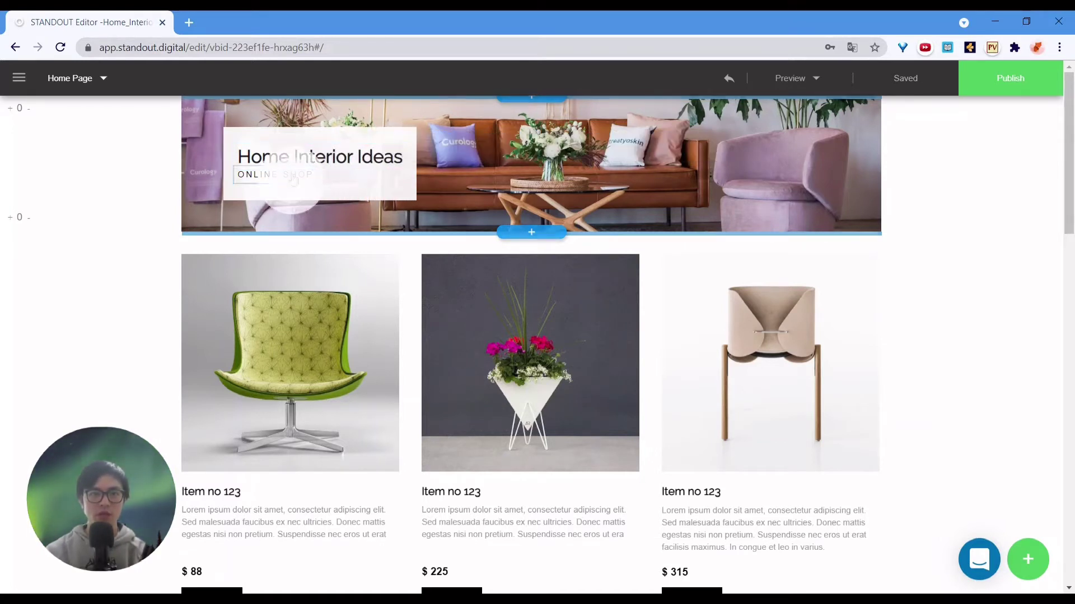
triple_click(292, 175)
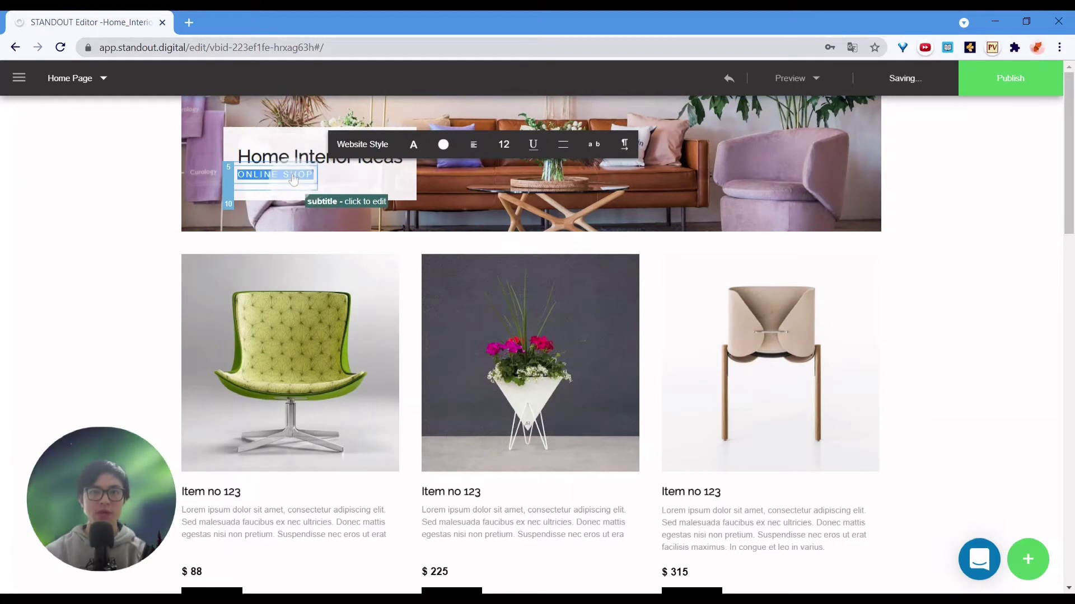
type("Find your inspiration")
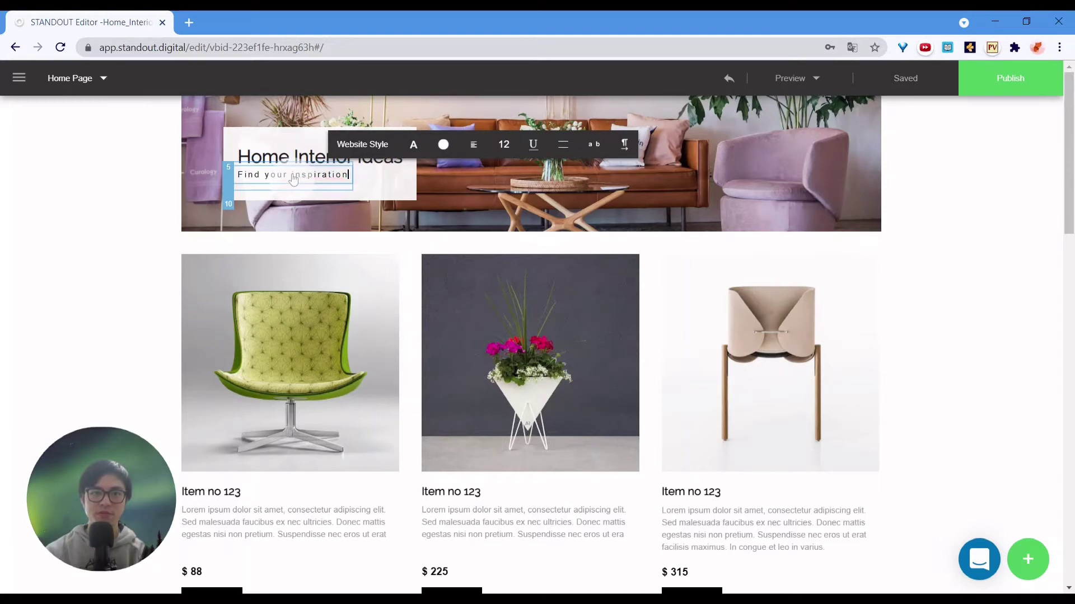
Step: Add the four-item "New projects" section from the Projects category below the hero, applying the website style to it
left_click(547, 233)
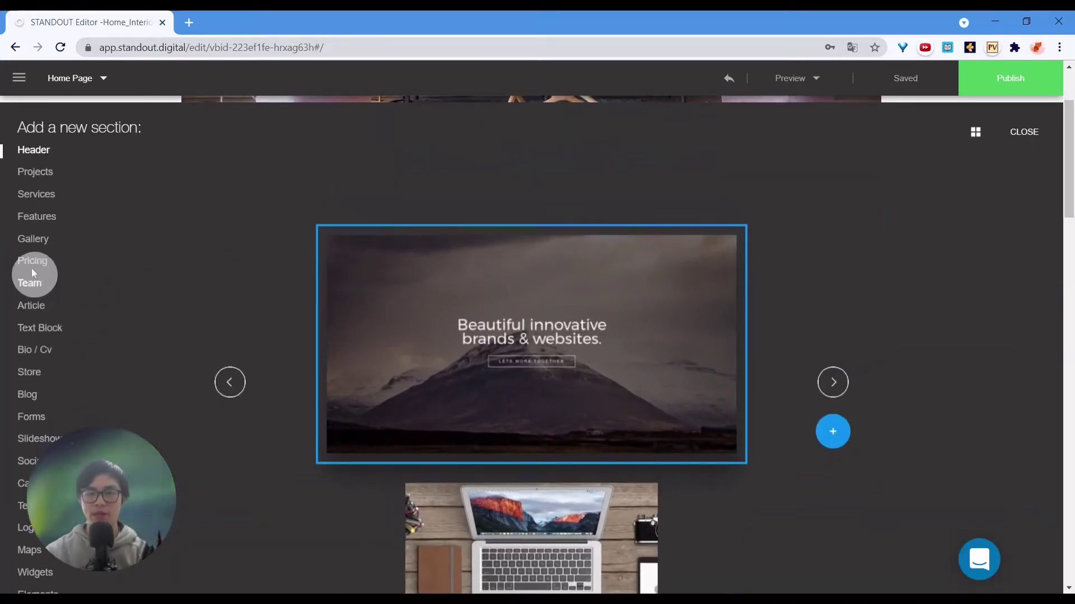
left_click(40, 174)
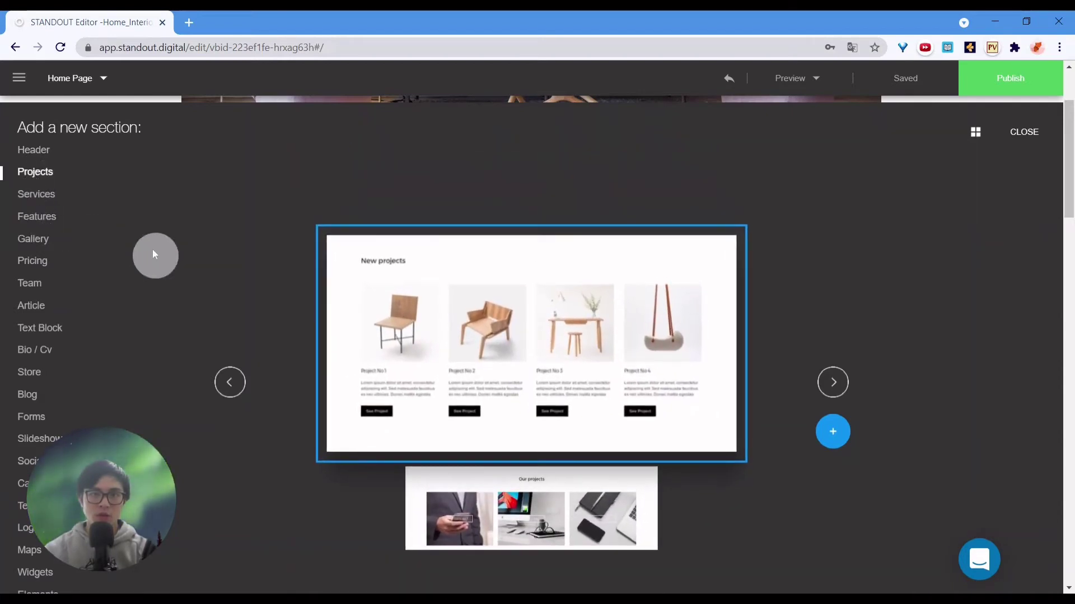
left_click(41, 197)
left_click(48, 175)
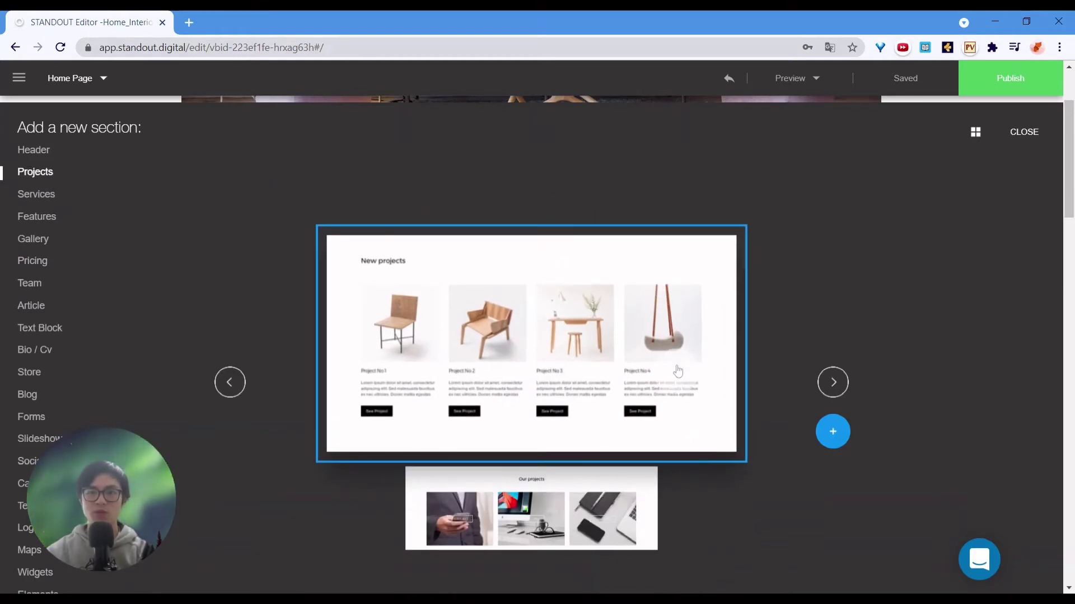
left_click(678, 371)
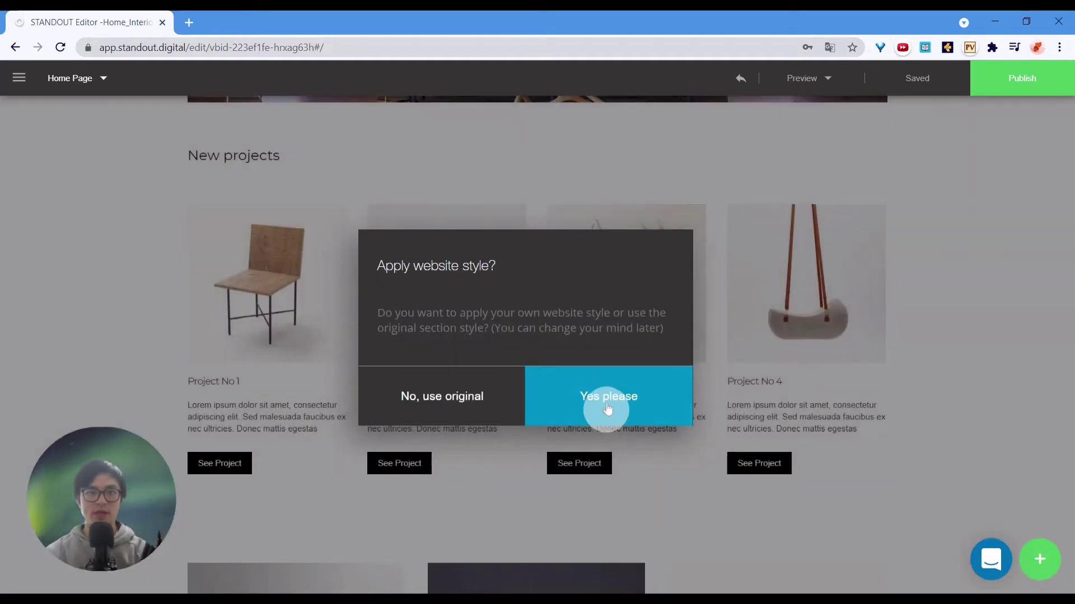
left_click(608, 408)
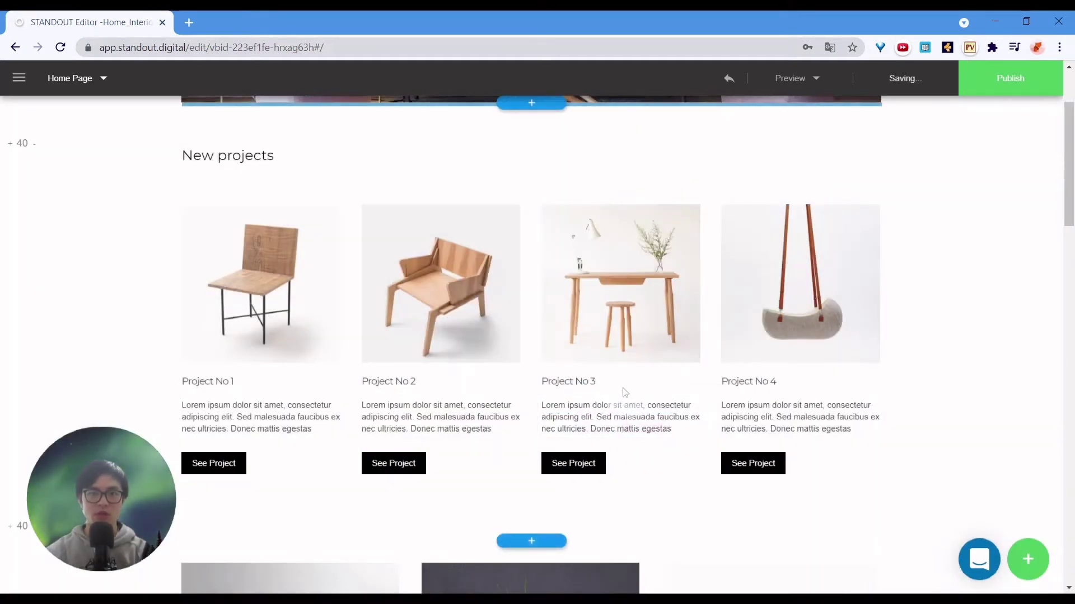
Step: Set the number of items in a row to 3 for the New projects section and close its settings
scroll(625, 392, "up", 2)
scroll(825, 211, "down", 1)
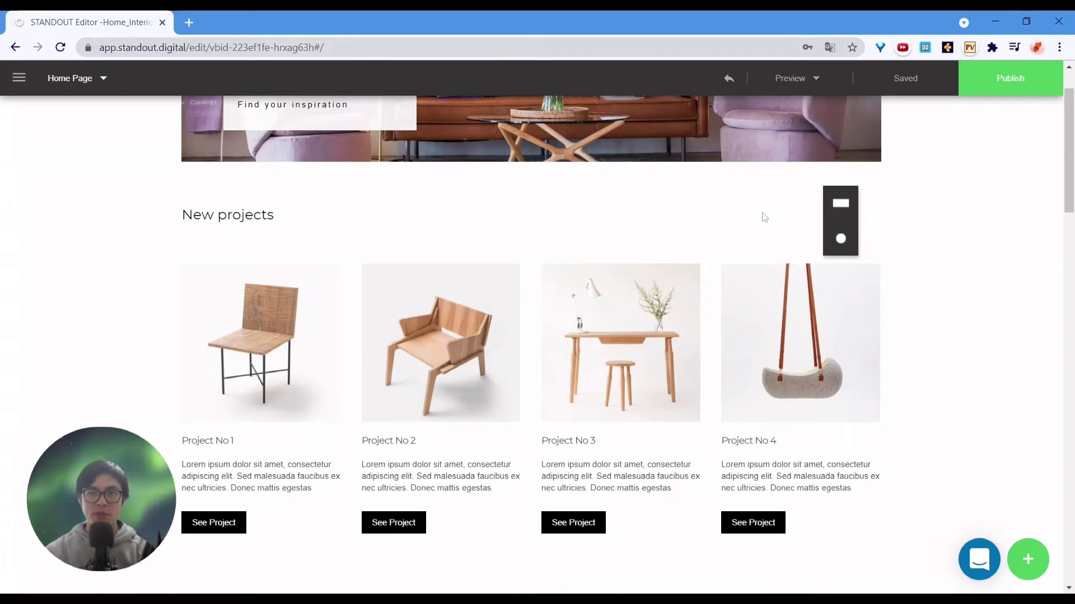
left_click(888, 203)
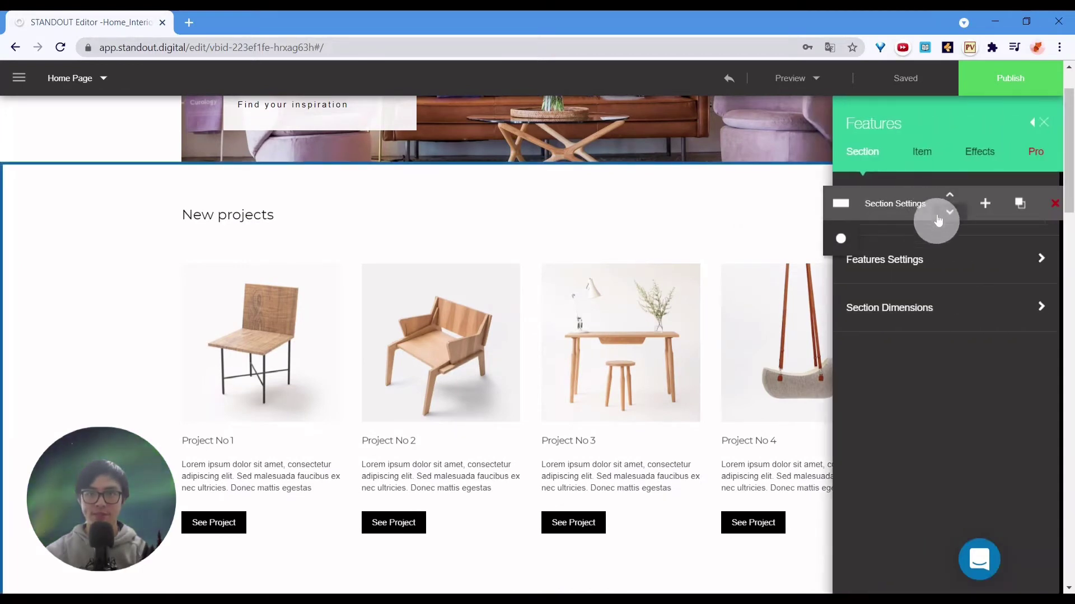
left_click(1001, 263)
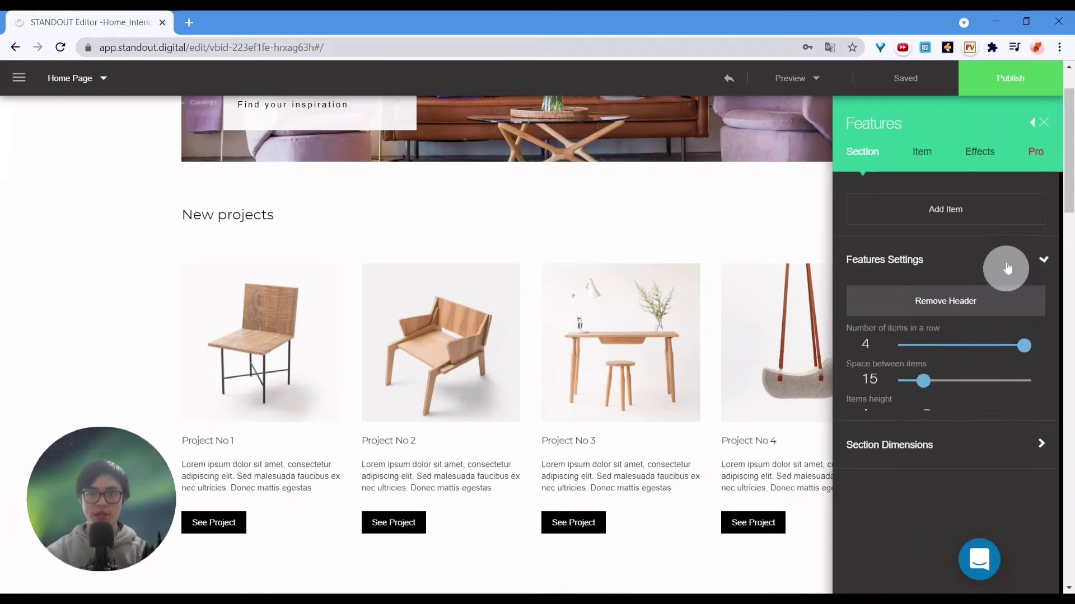
left_click_drag(1034, 344, 1002, 350)
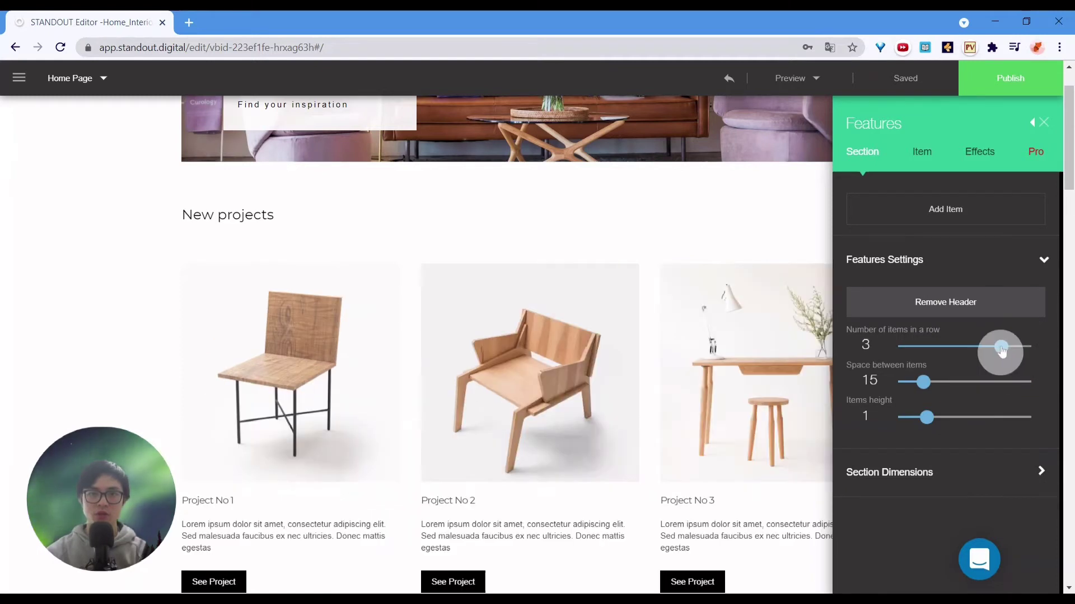
left_click(1044, 122)
Step: Set the "Project No 1" title's font size to 18 and apply that size to the matching titles through the website style
scroll(226, 343, "down", 3)
left_click(269, 367)
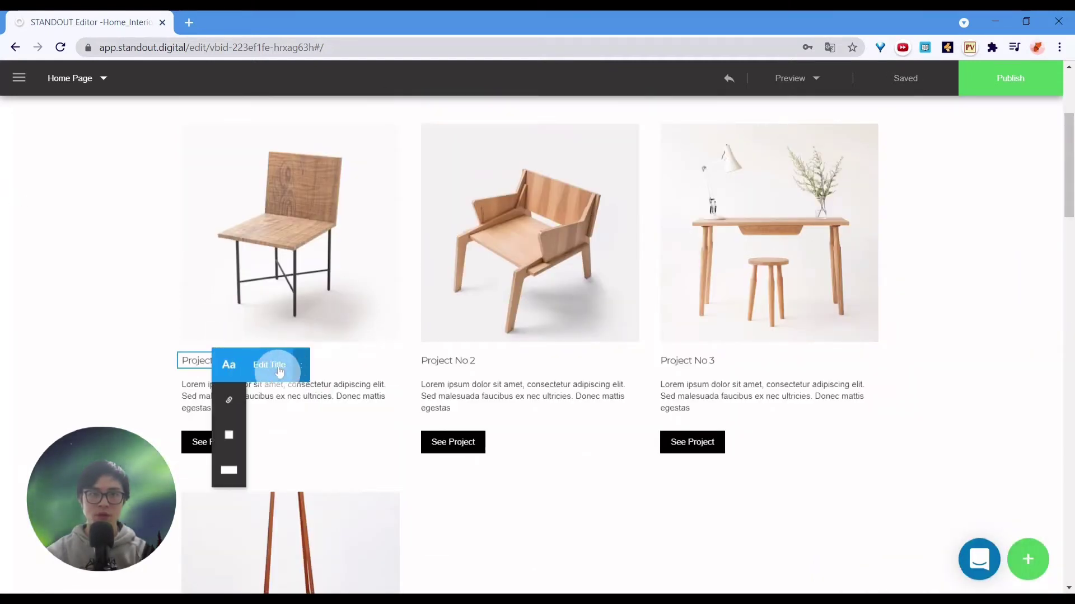
left_click(216, 368)
left_click(229, 321)
left_click(228, 350)
left_click(228, 350)
left_click(228, 350)
left_click(228, 349)
left_click(87, 321)
left_click(95, 369)
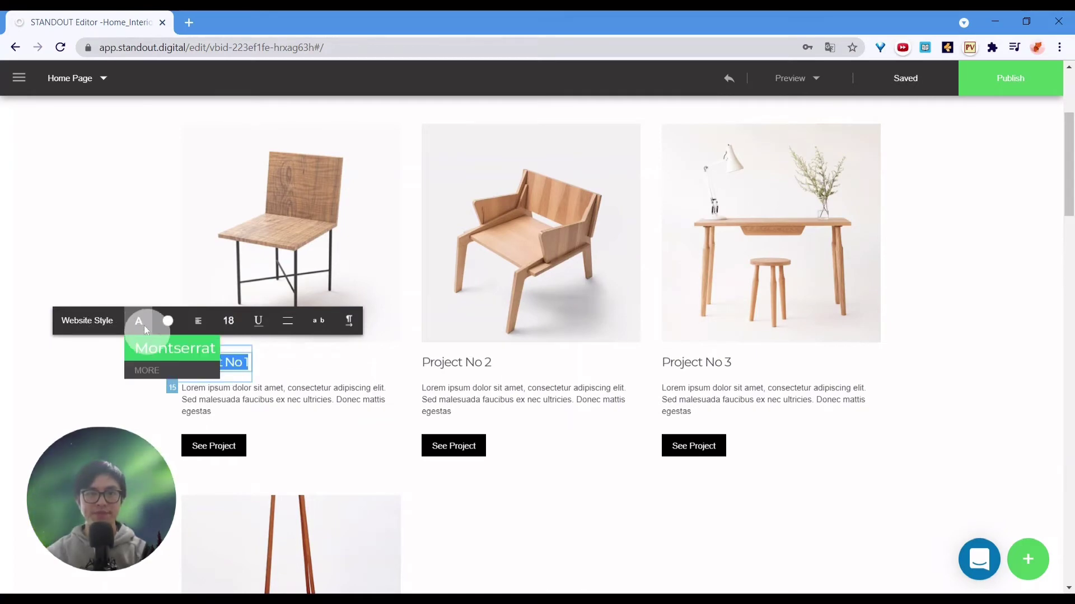
Step: Review the title styling of the remaining project items and the shop items further down the page
scroll(348, 481, "down", 6)
scroll(346, 502, "down", 4)
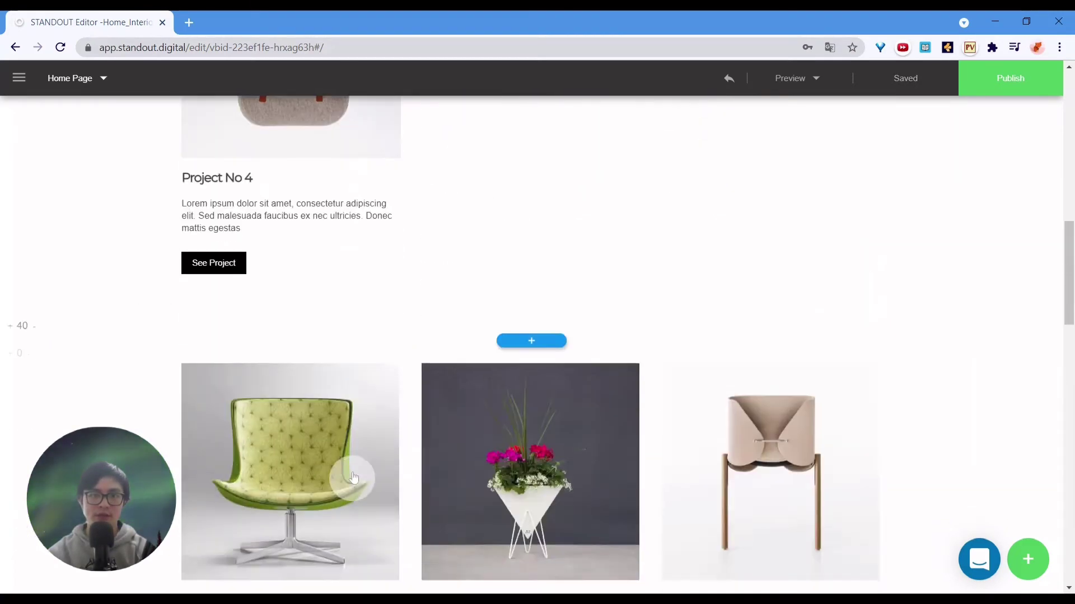
scroll(384, 475, "up", 8)
scroll(391, 443, "down", 10)
scroll(120, 365, "down", 1)
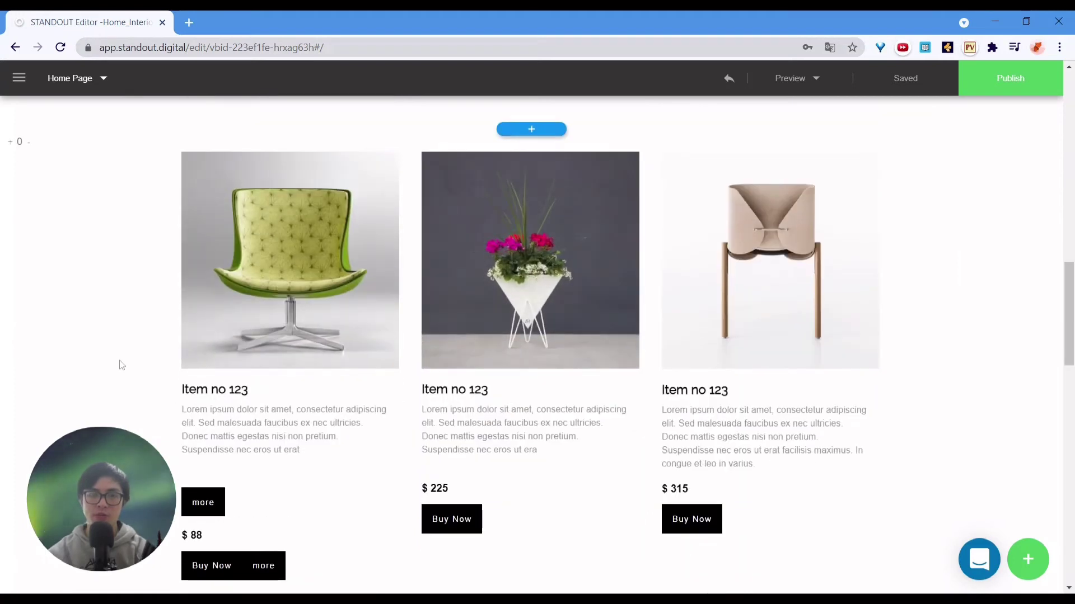
scroll(112, 347, "up", 1)
mouse_move(112, 293)
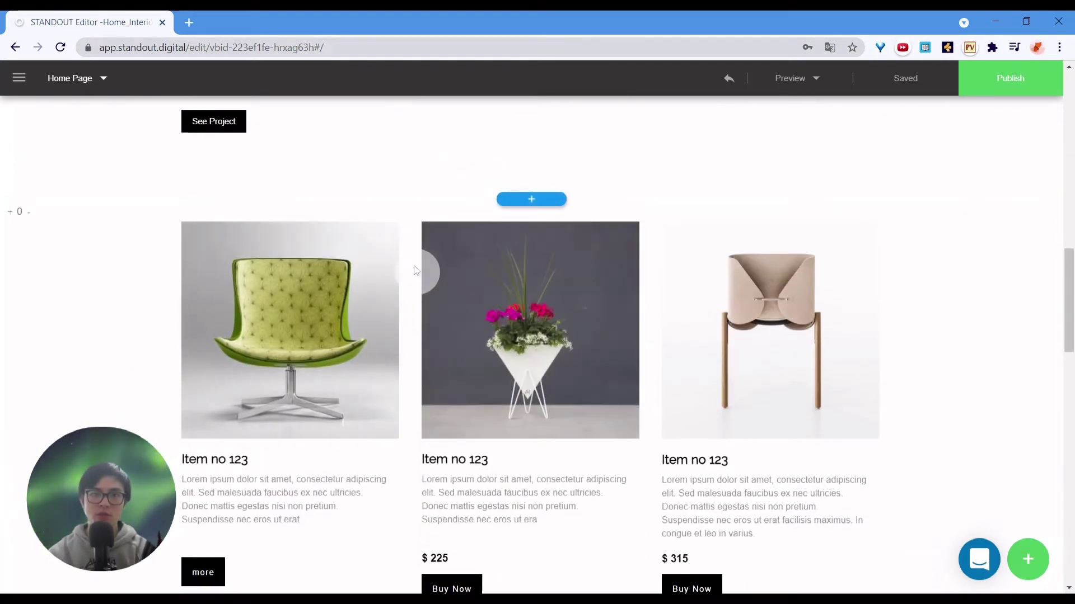
Step: Change the "New projects" section heading to "Modern Eco Designs"
mouse_move(413, 269)
left_click(632, 270)
left_click(600, 407)
scroll(600, 406, "up", 14)
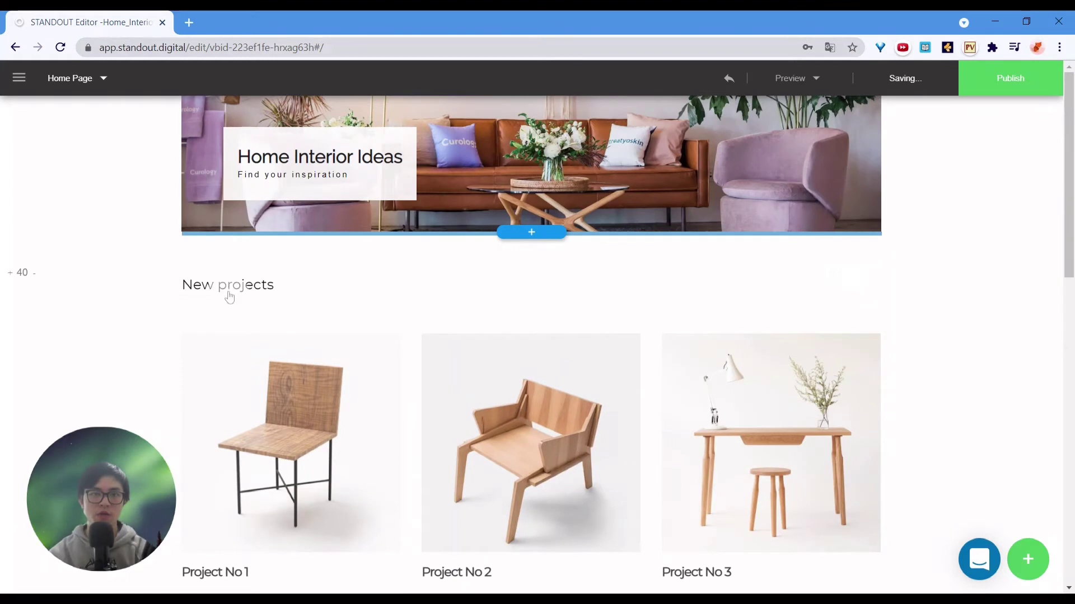
left_click(223, 286)
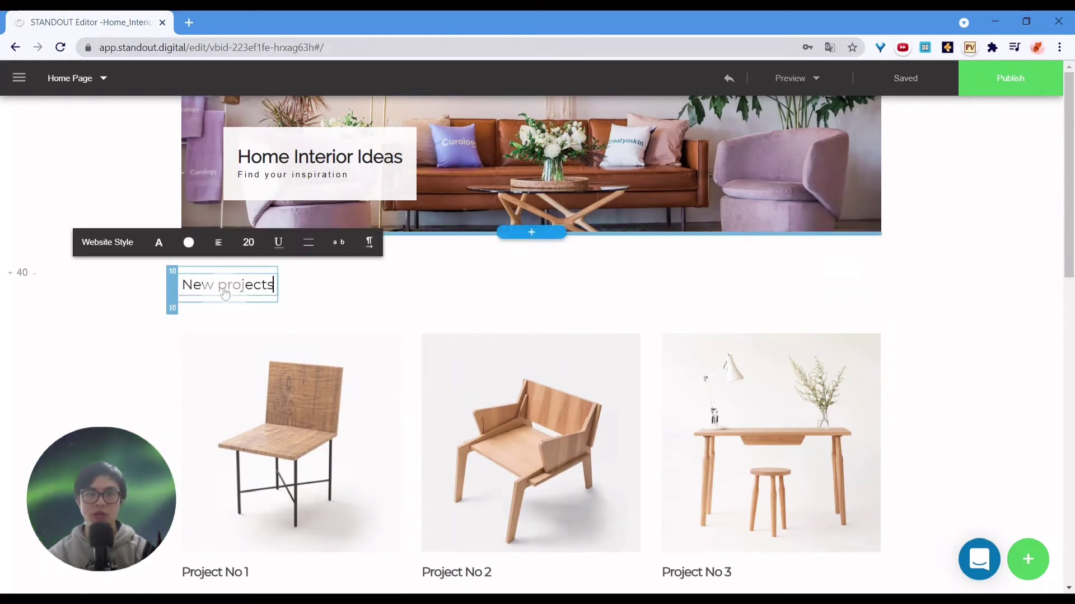
left_click_drag(217, 290, 274, 291)
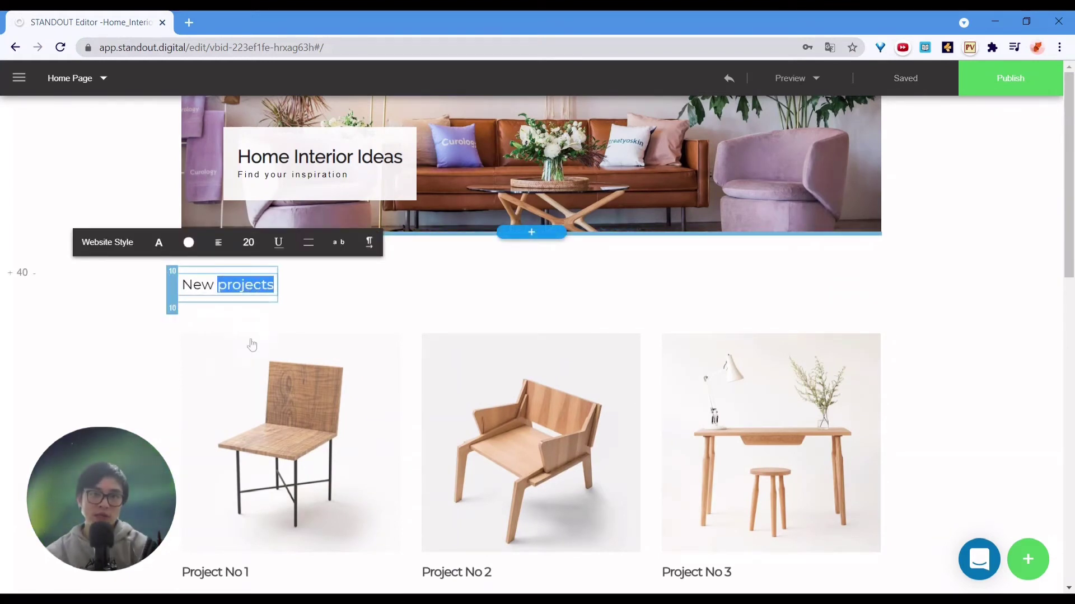
left_click(241, 286)
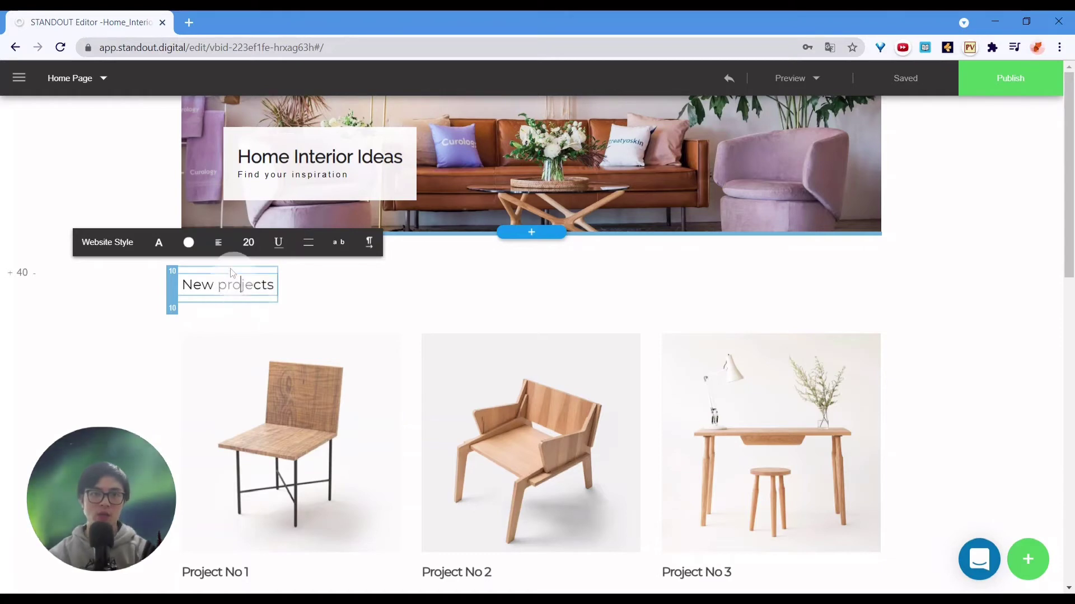
left_click_drag(221, 291, 276, 291)
left_click(275, 291)
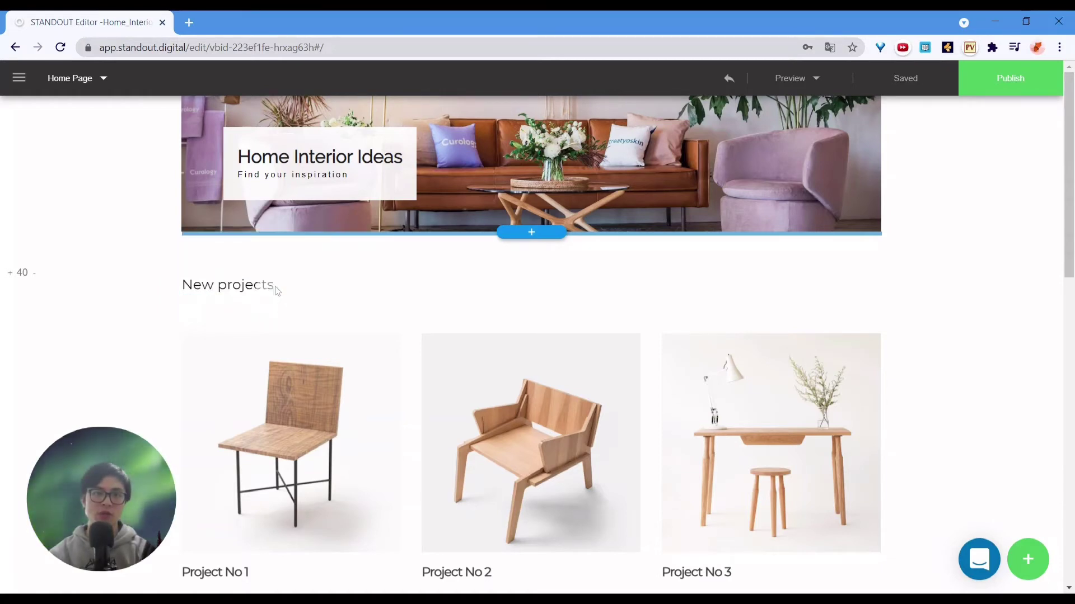
triple_click(250, 283)
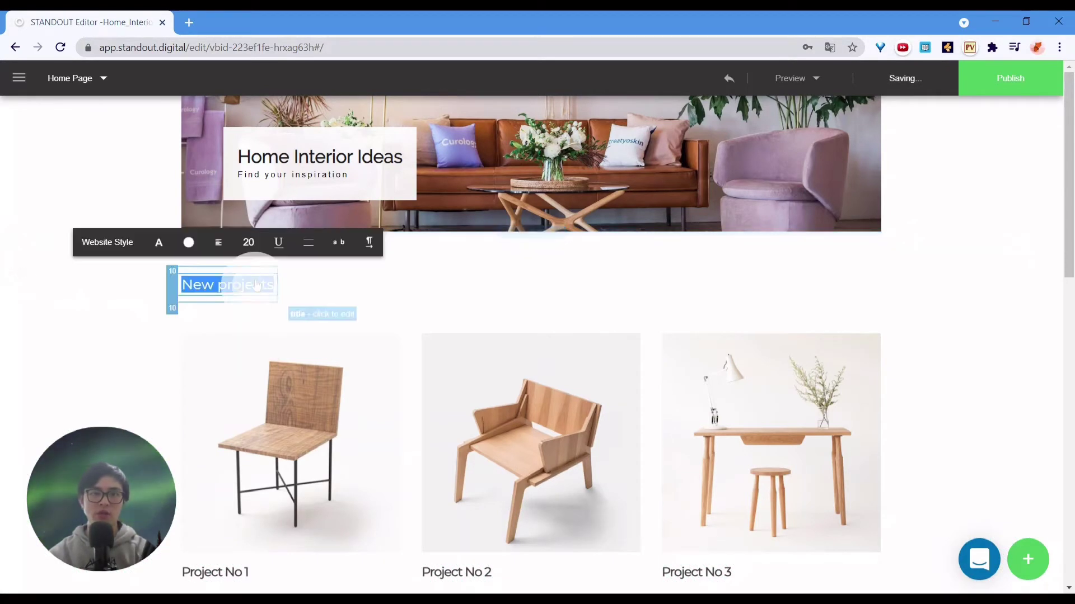
type("Moden")
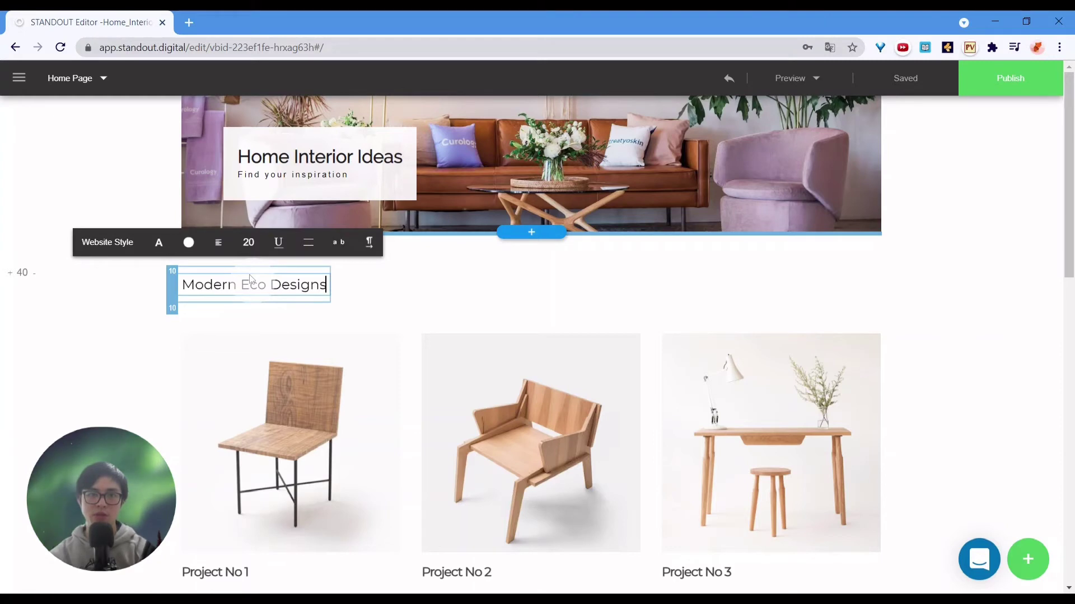
left_click(130, 379)
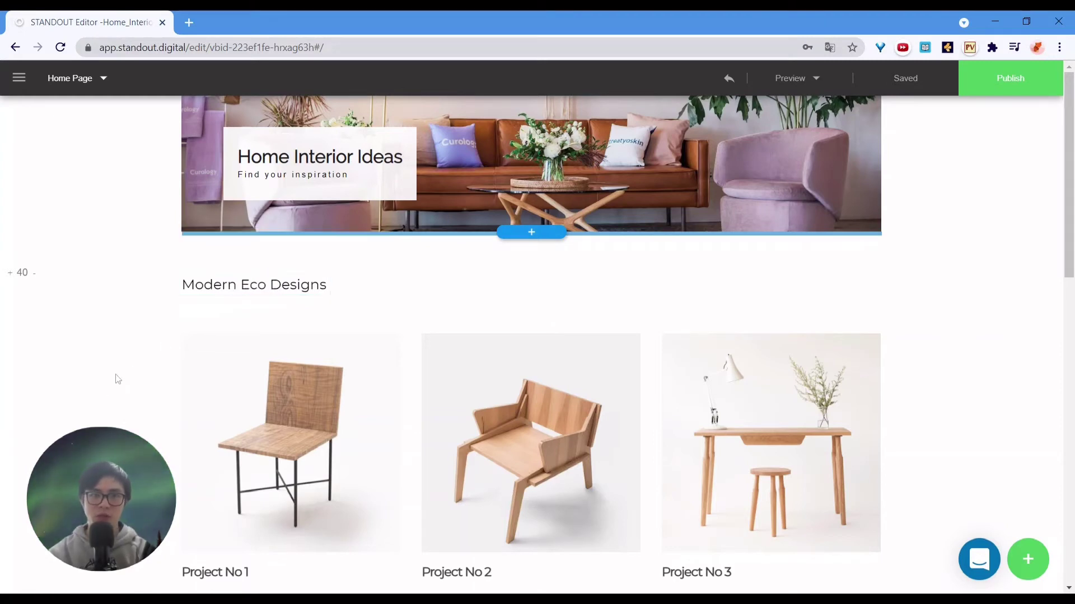
Step: Review the layout of the project items under the Modern Eco Designs heading
scroll(123, 364, "down", 10)
scroll(129, 361, "up", 10)
scroll(132, 370, "down", 2)
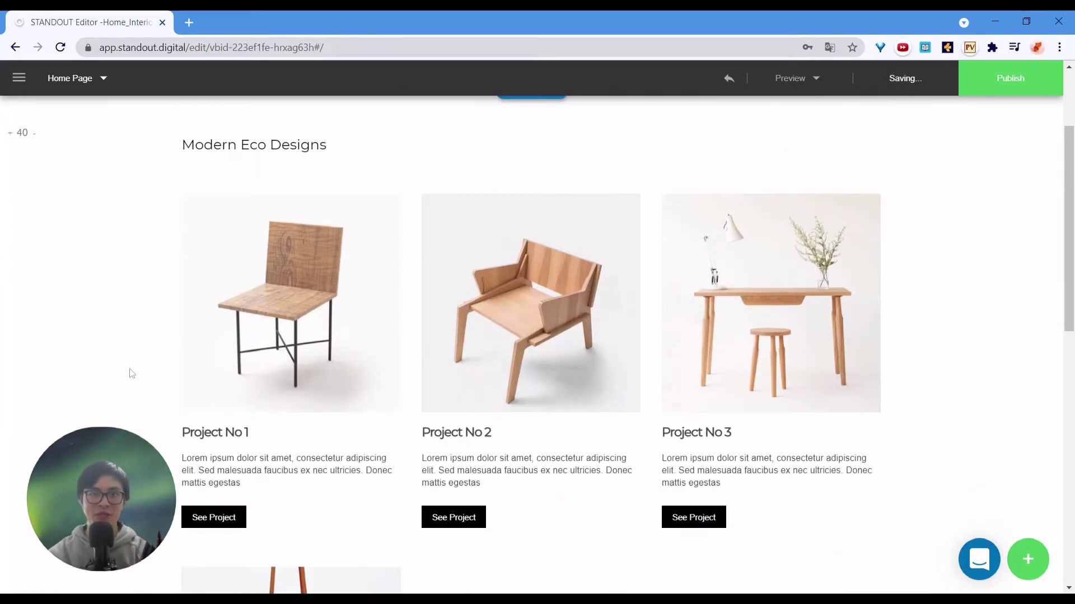
scroll(132, 374, "down", 4)
scroll(120, 396, "up", 6)
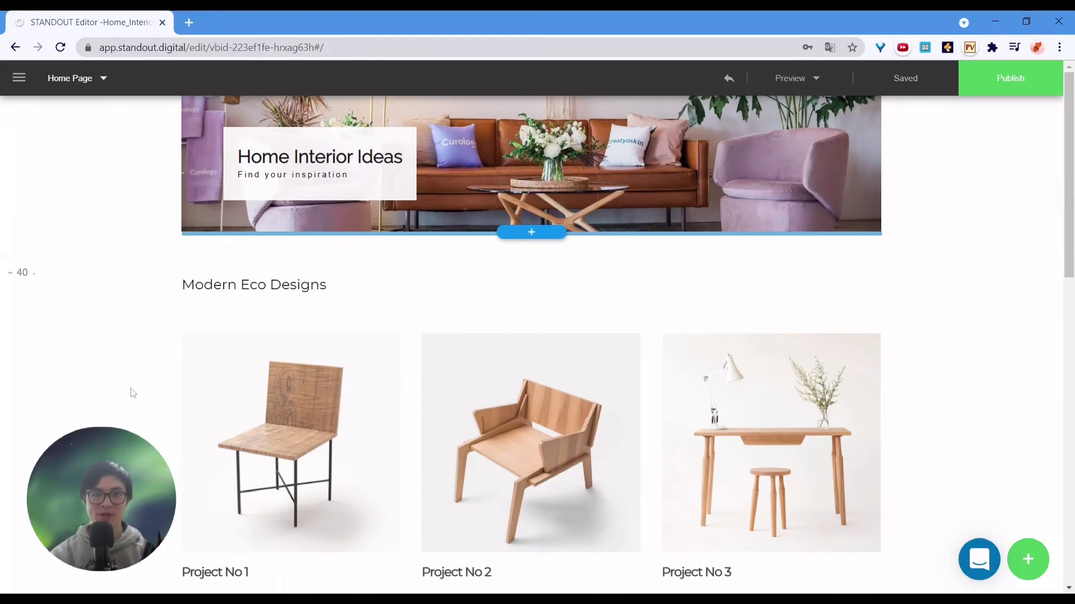
scroll(135, 392, "down", 5)
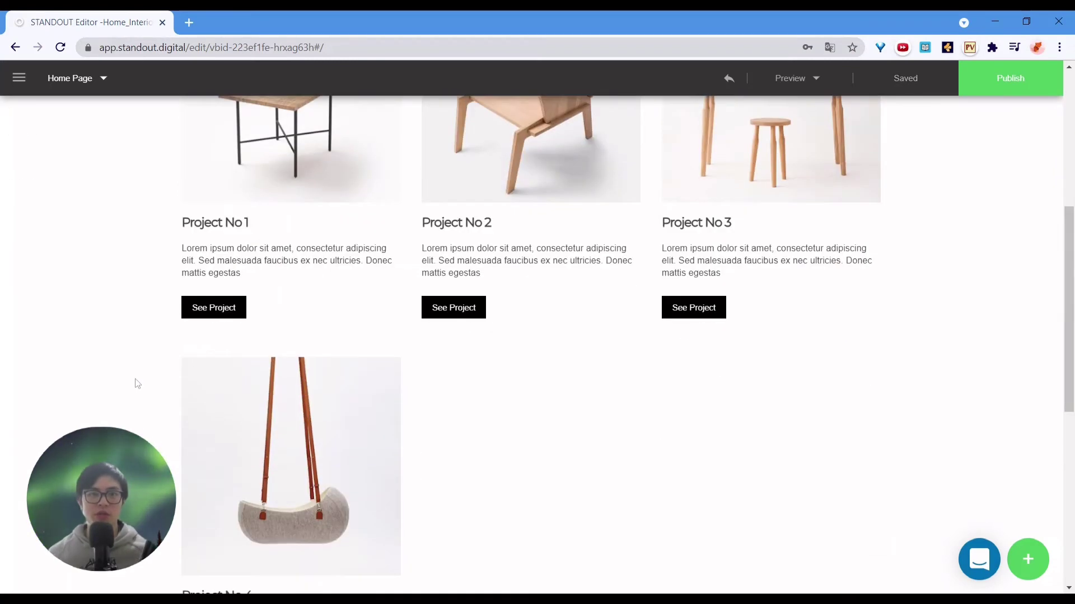
scroll(137, 366, "up", 5)
scroll(137, 365, "down", 3)
scroll(137, 366, "up", 1)
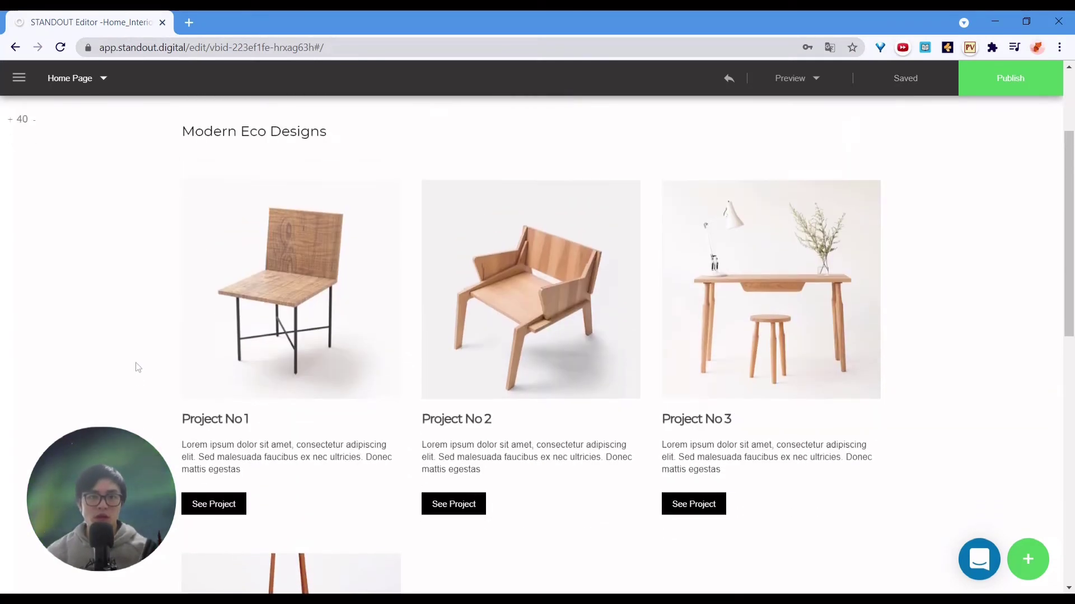
scroll(135, 372, "down", 3)
scroll(140, 358, "up", 2)
scroll(144, 341, "down", 2)
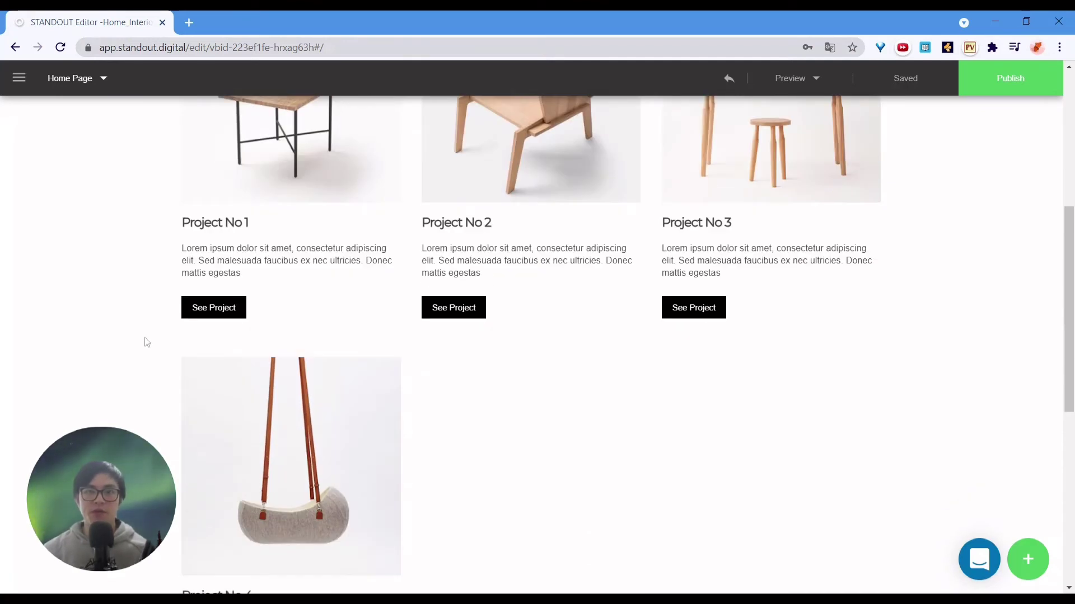
Step: Rename the first project item "Chair" and the second one "Chair 2"
scroll(150, 343, "up", 5)
scroll(192, 426, "down", 2)
triple_click(226, 435)
type("Chair")
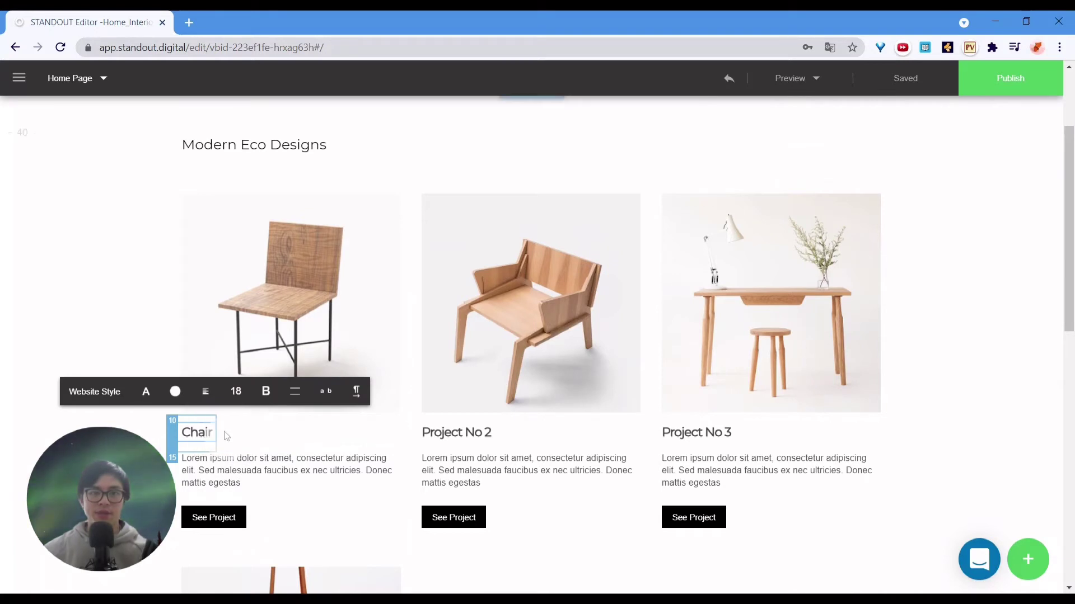
left_click(469, 441)
triple_click(469, 441)
type("Chair")
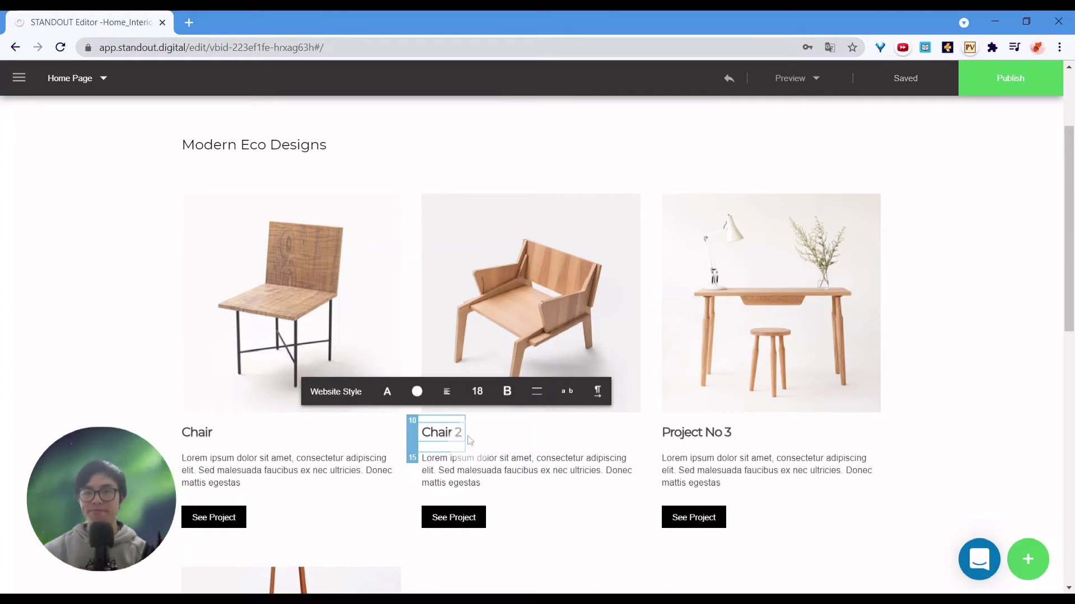
Step: Replace the "Project No 3" title text with "Chair"
left_click(682, 439)
left_click(682, 439)
double_click(683, 439)
triple_click(683, 439)
type("Chair")
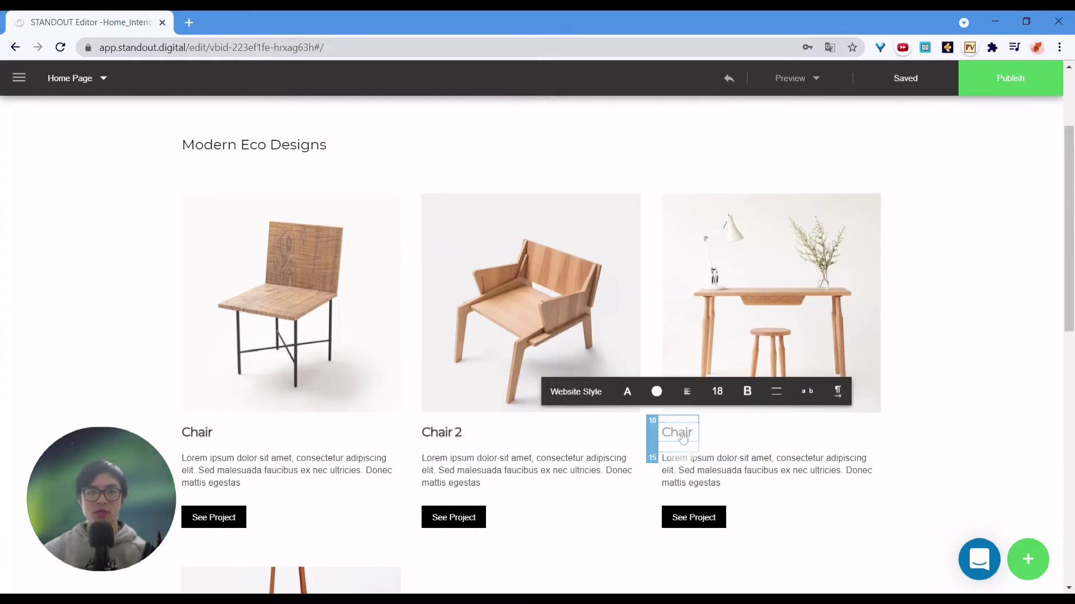
Step: Publish the website and open the option for changing its domain
scroll(291, 353, "up", 3)
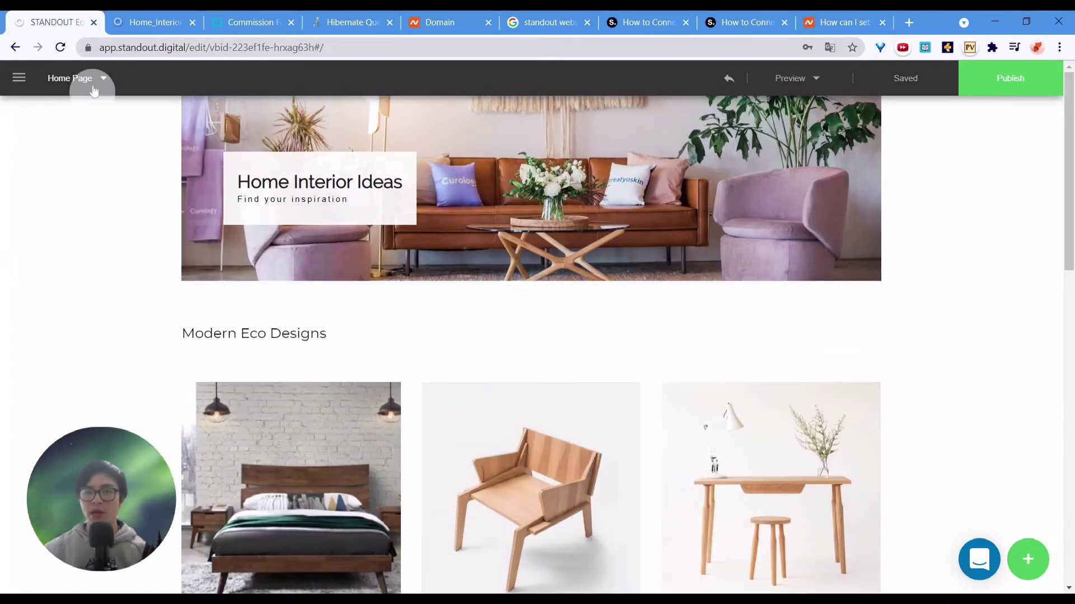
left_click(1026, 72)
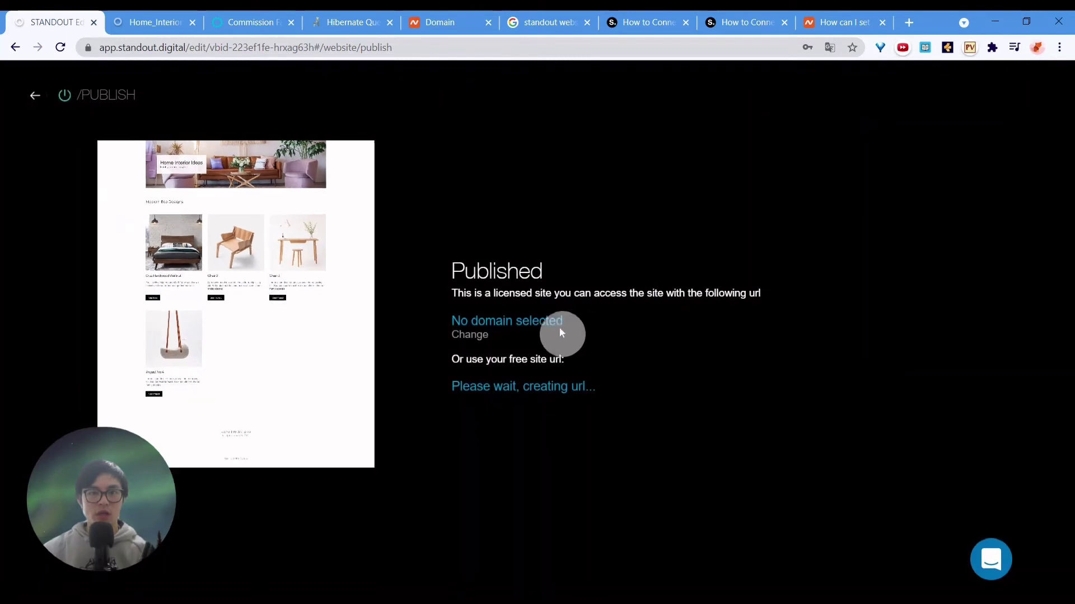
left_click(478, 336)
left_click(582, 364)
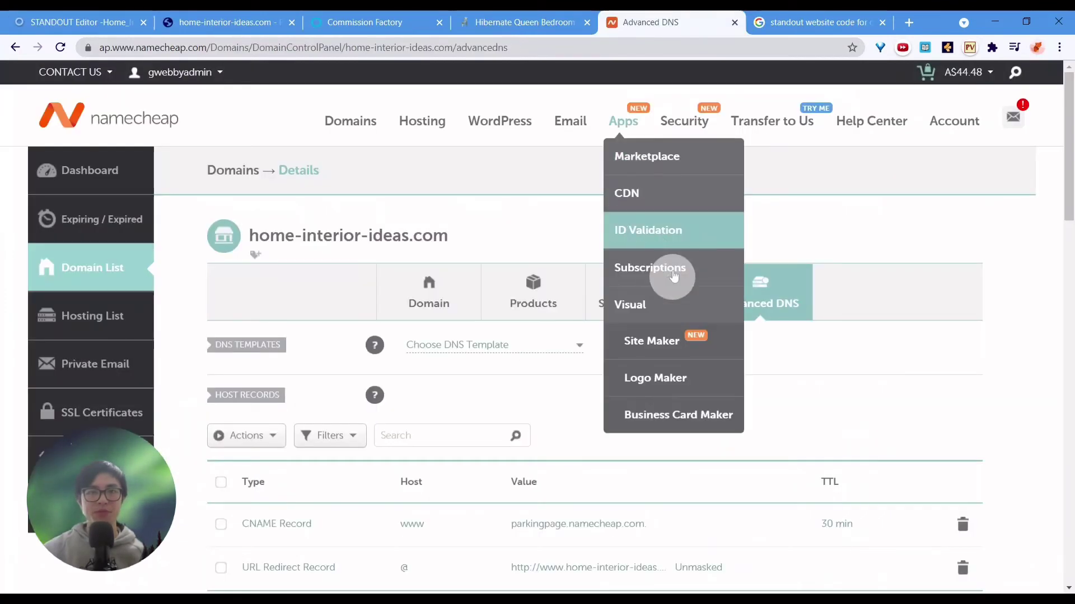
Step: In Namecheap's Advanced DNS for home-interior-ideas.com, add an A record with host @, value 34.96.116.138 and automatic TTL
scroll(392, 403, "down", 5)
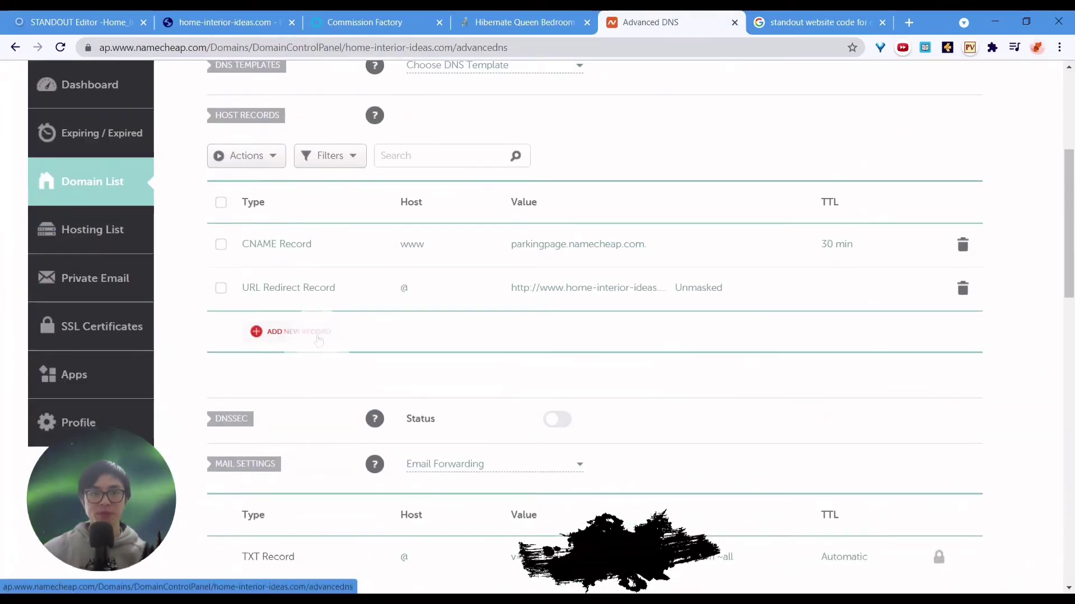
left_click(296, 332)
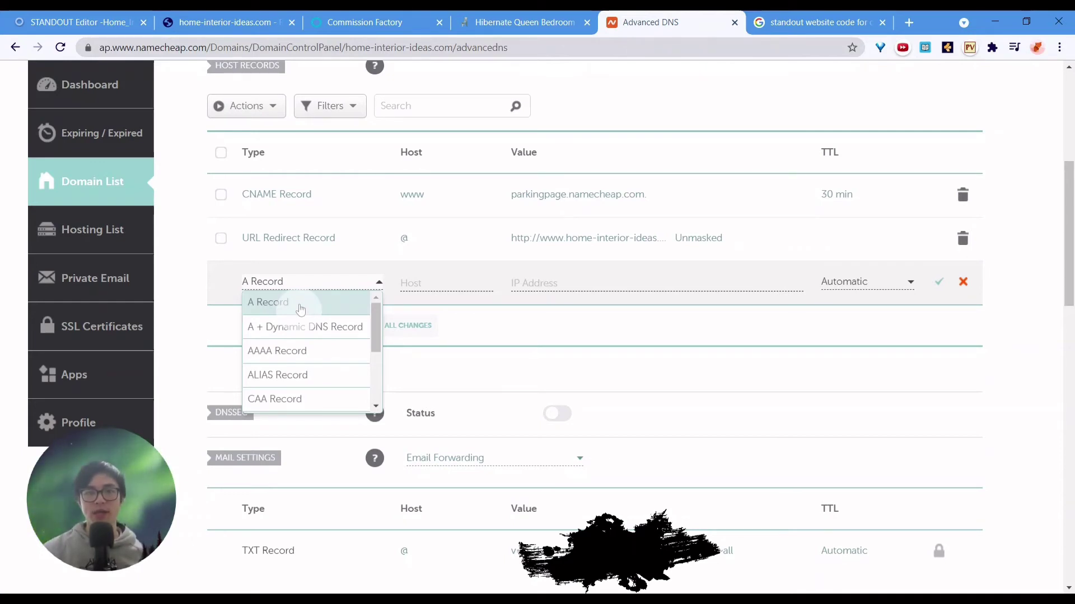
left_click(301, 309)
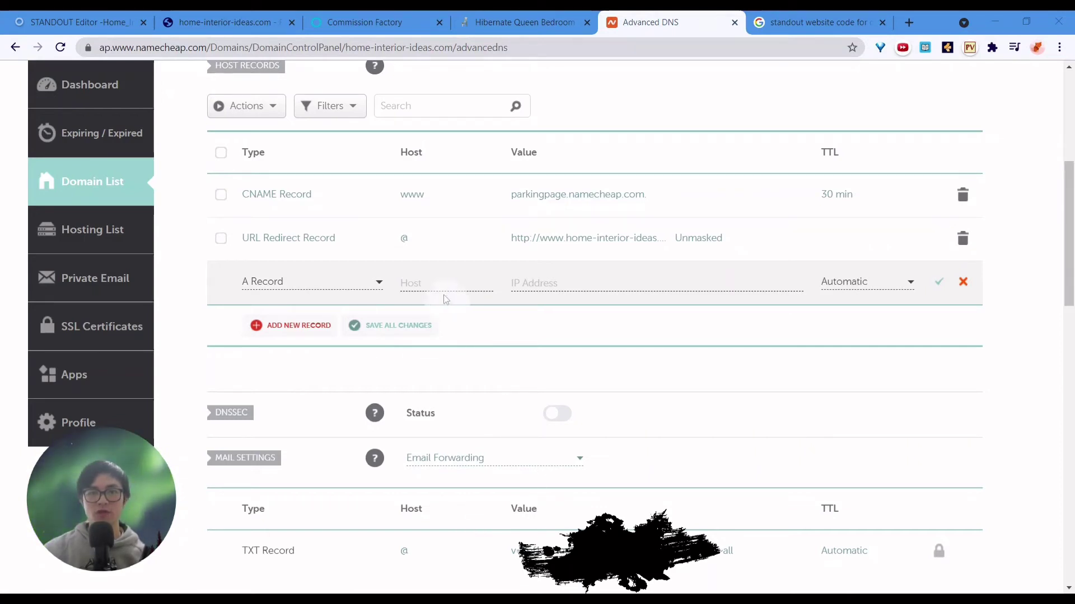
left_click(461, 286)
type("@")
left_click(513, 296)
left_click(786, 305)
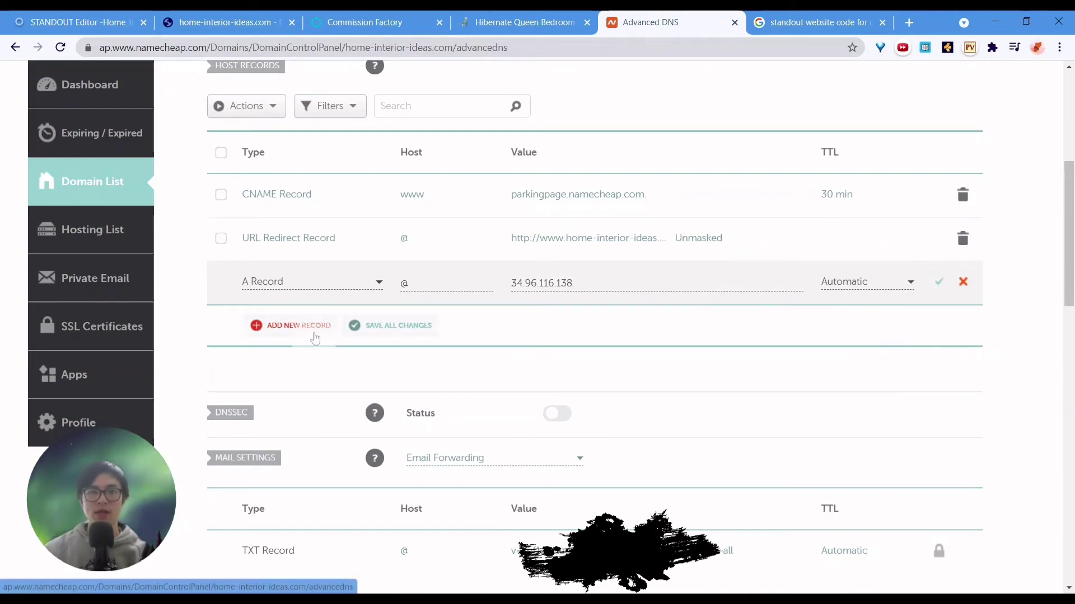
left_click(940, 283)
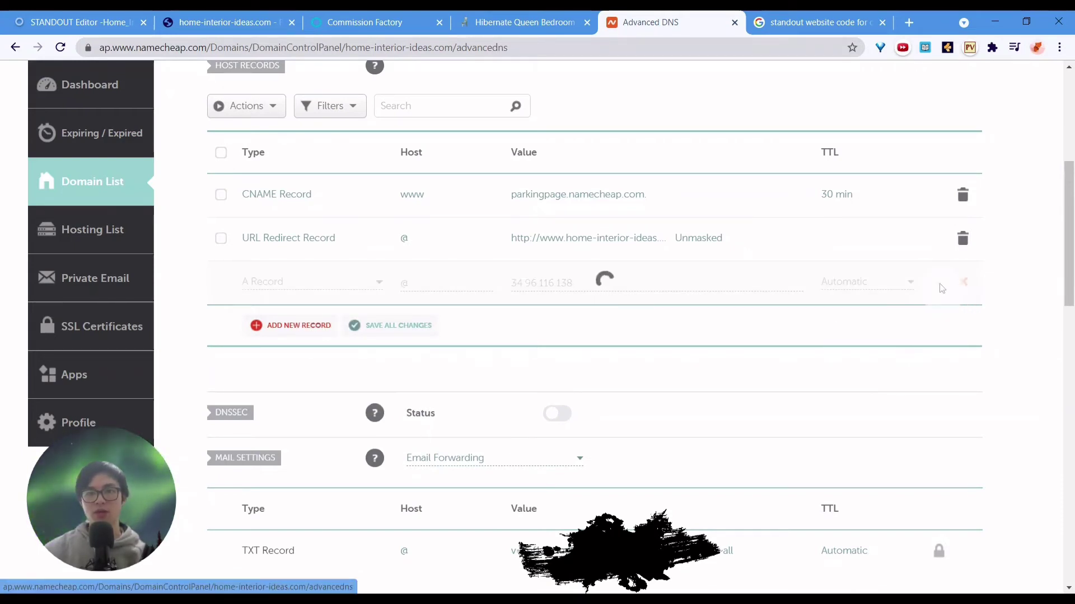
Step: Add a CNAME record with host www, target im-router-service.com and automatic TTL, and save it
left_click(272, 327)
scroll(295, 348, "down", 1)
scroll(313, 336, "down", 1)
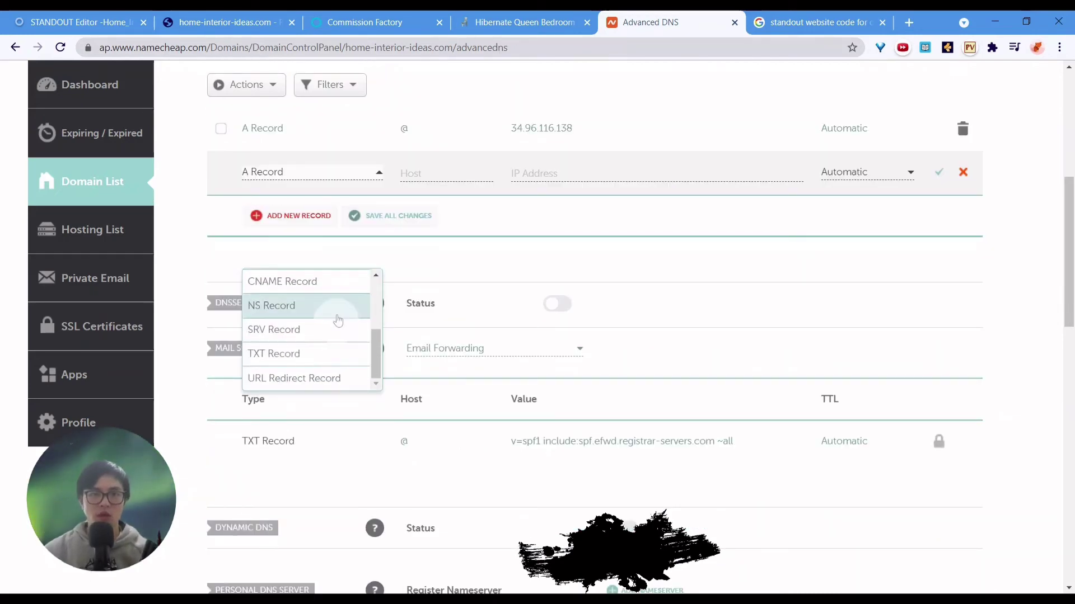
scroll(336, 325, "up", 2)
scroll(397, 344, "up", 3)
left_click(520, 397)
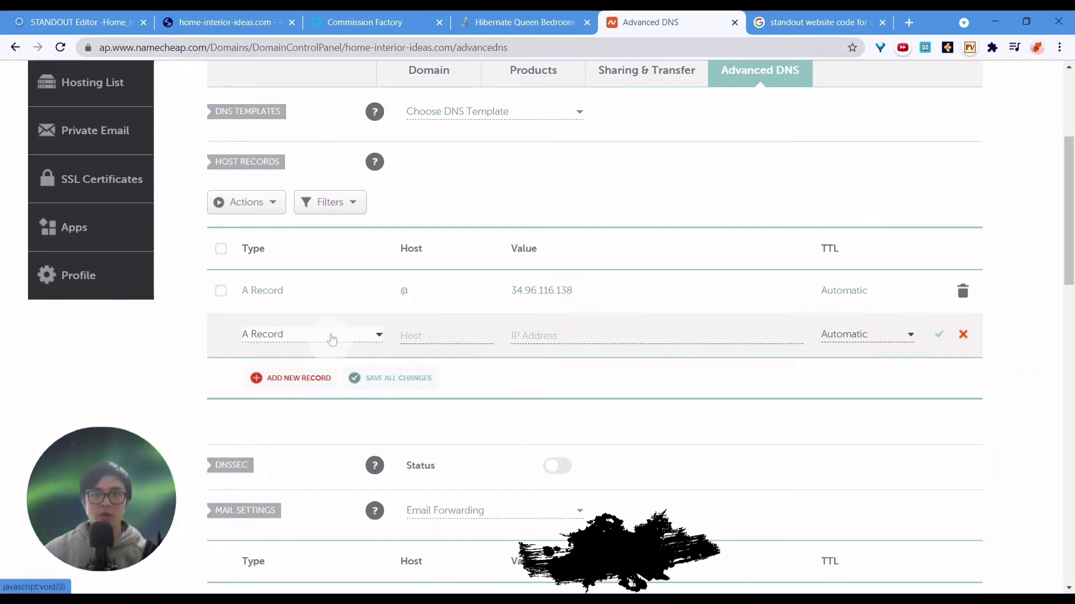
left_click(336, 339)
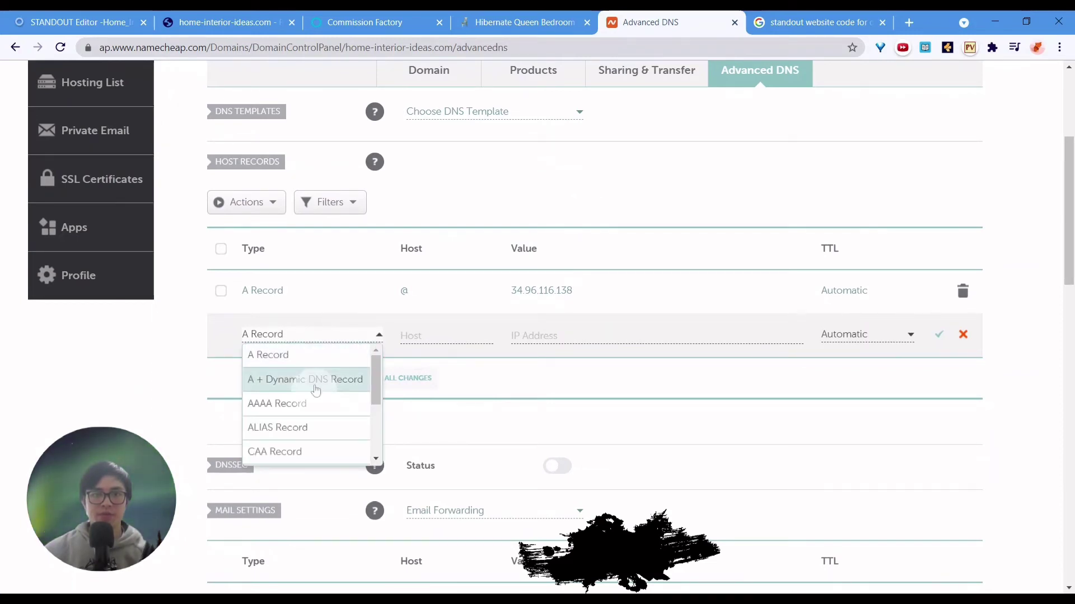
scroll(312, 408, "down", 4)
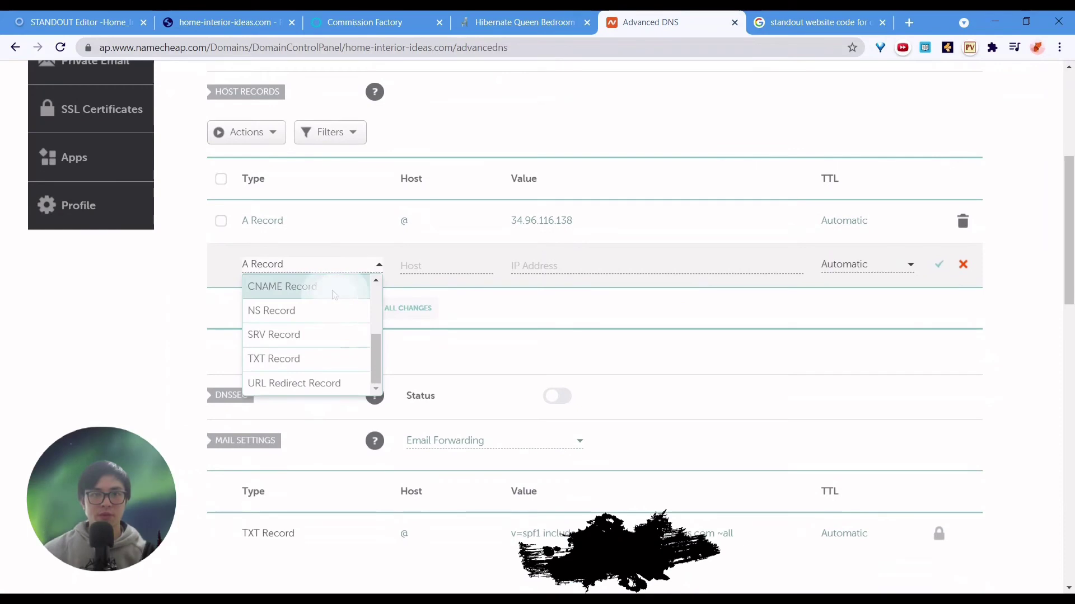
left_click(282, 287)
left_click(470, 267)
type("www")
key("Tab")
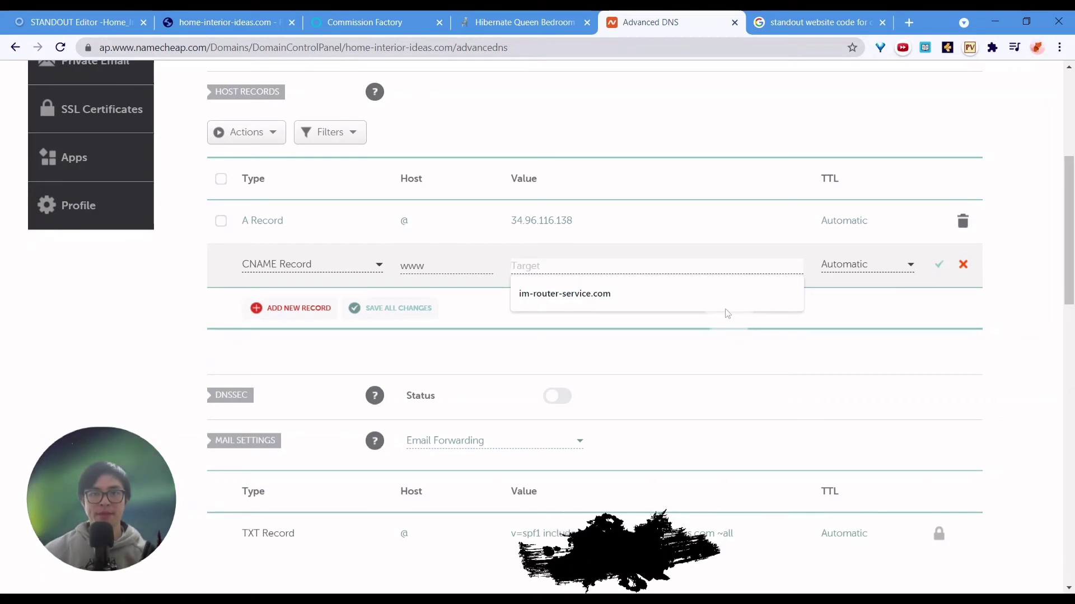
left_click(722, 295)
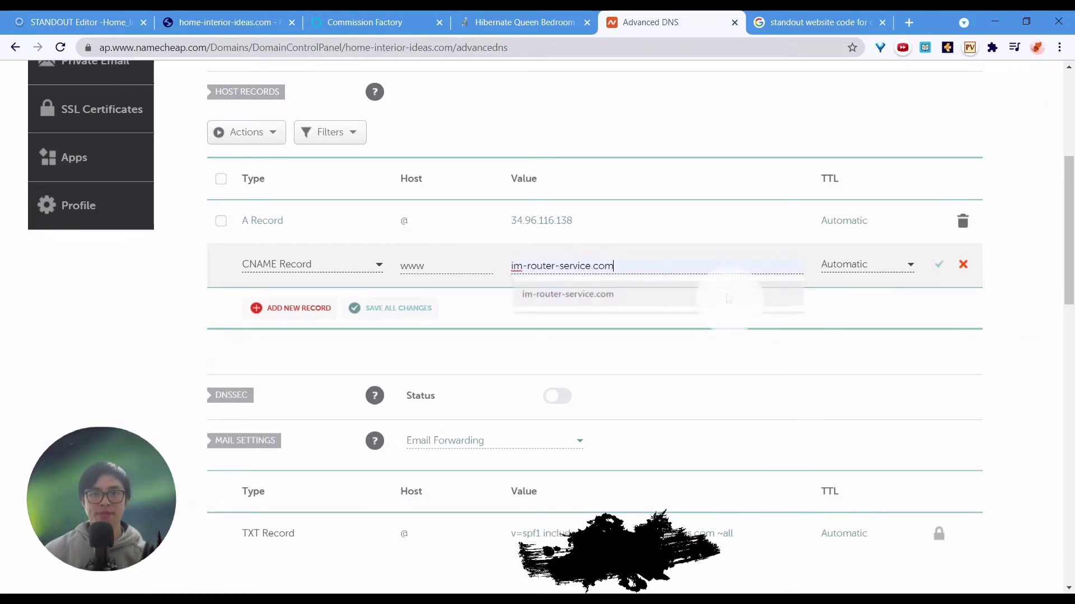
left_click(941, 267)
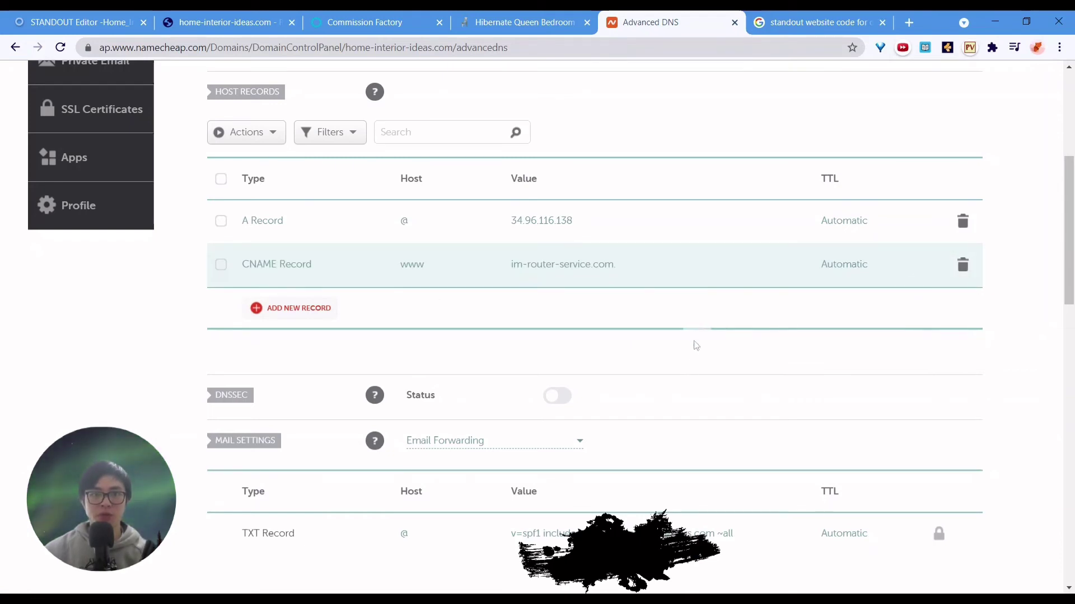
Step: Look over the domain's host records and remaining DNS settings, and close the Namecheap page
scroll(688, 344, "up", 4)
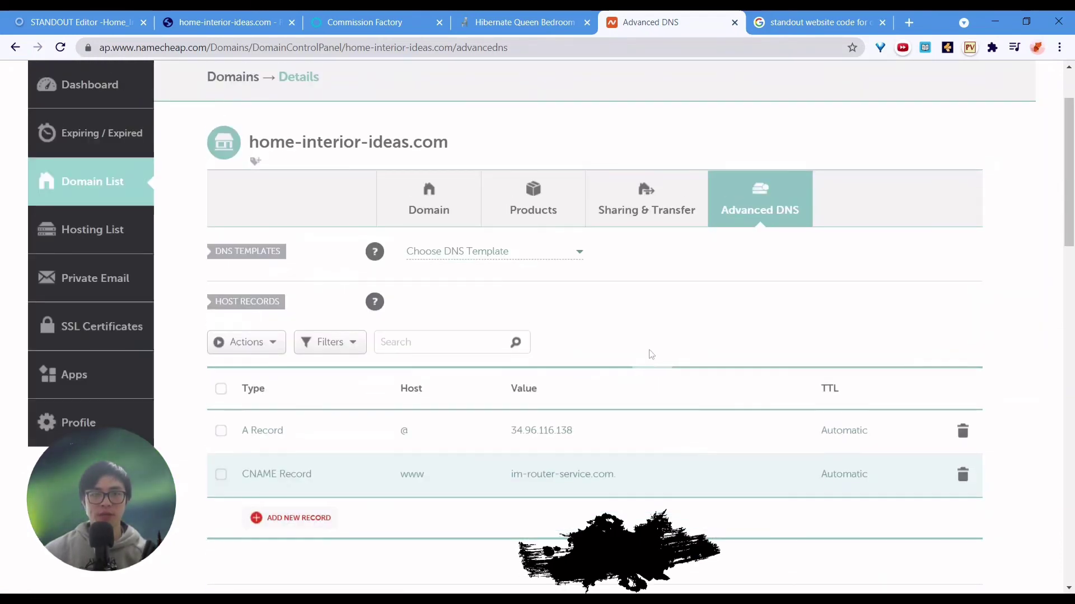
scroll(619, 207, "down", 4)
scroll(619, 207, "up", 4)
scroll(573, 301, "down", 10)
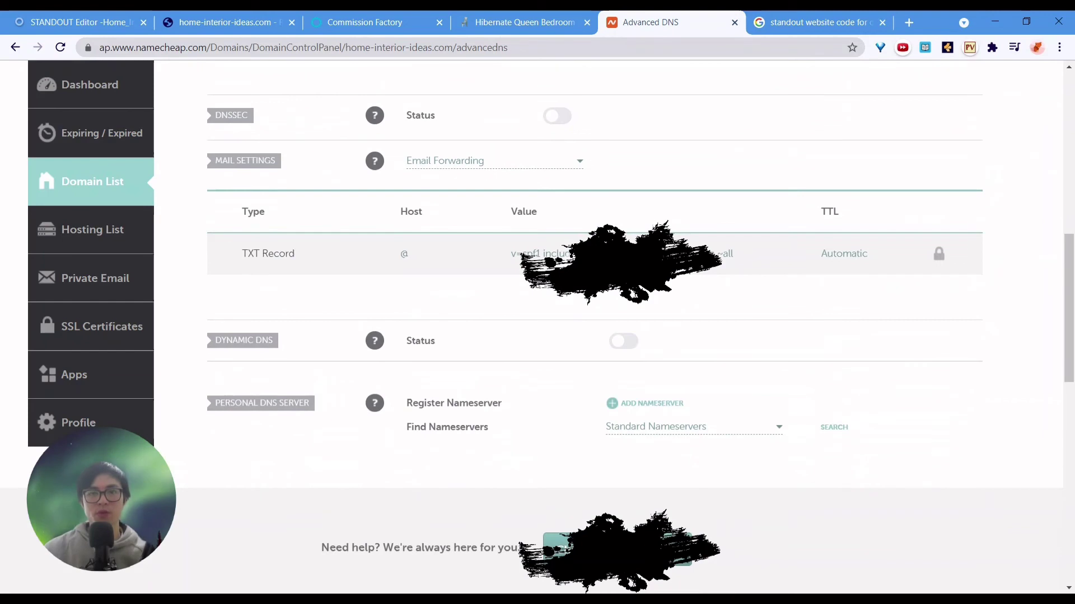
scroll(562, 318, "up", 10)
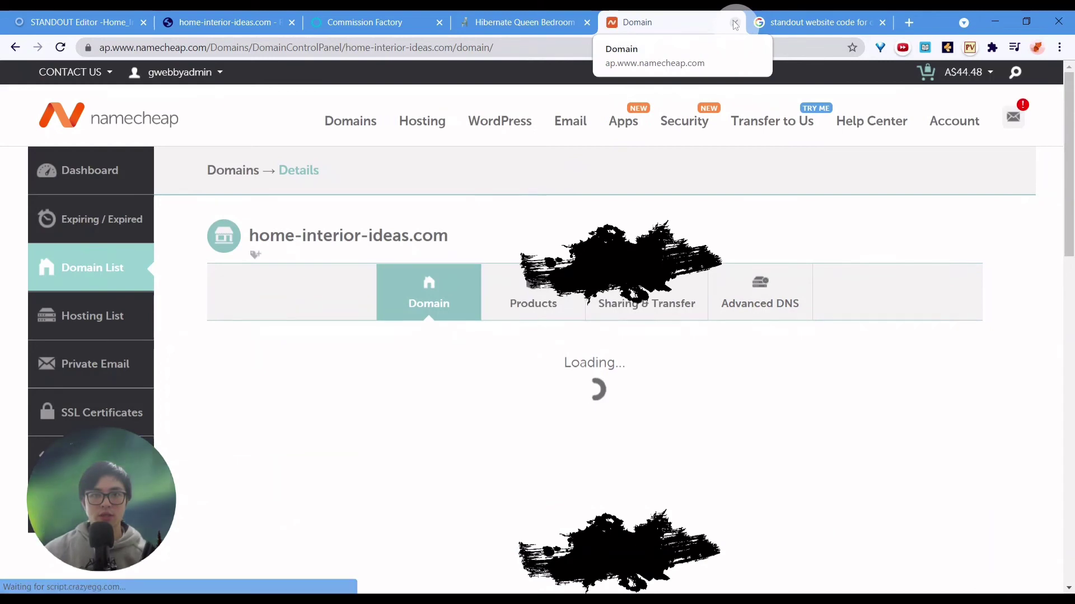
left_click(735, 23)
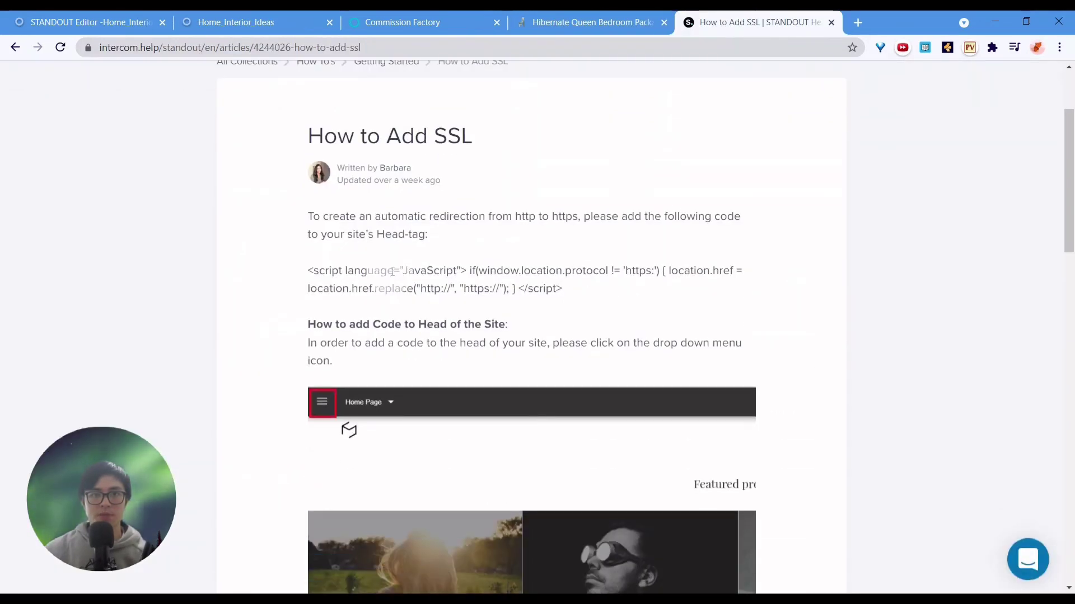
Step: Read through the How to Add SSL article and copy its http-to-https redirect script
scroll(434, 233, "down", 12)
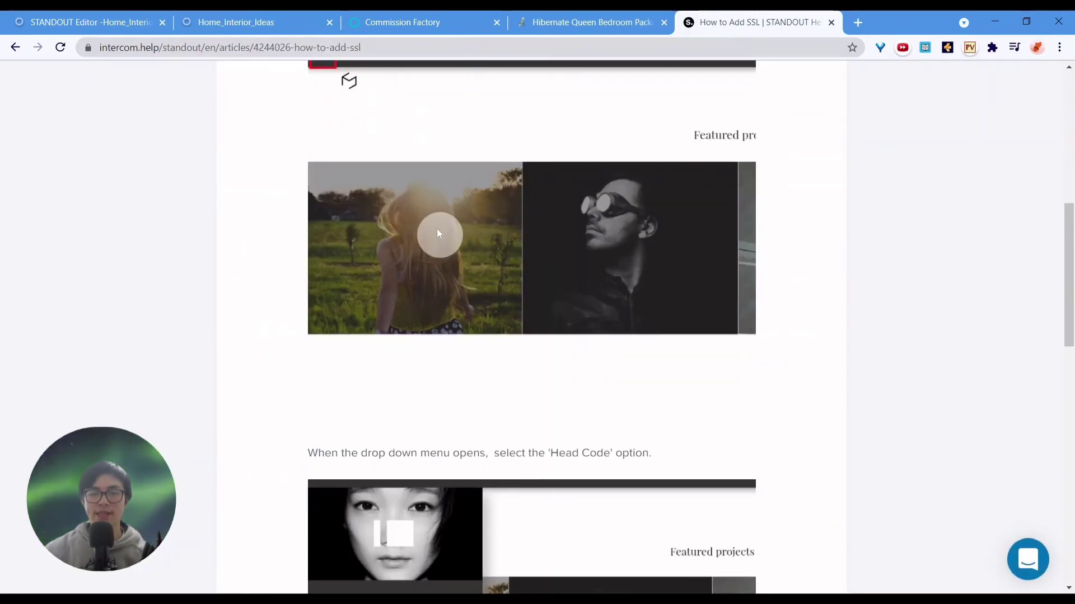
scroll(442, 247, "up", 12)
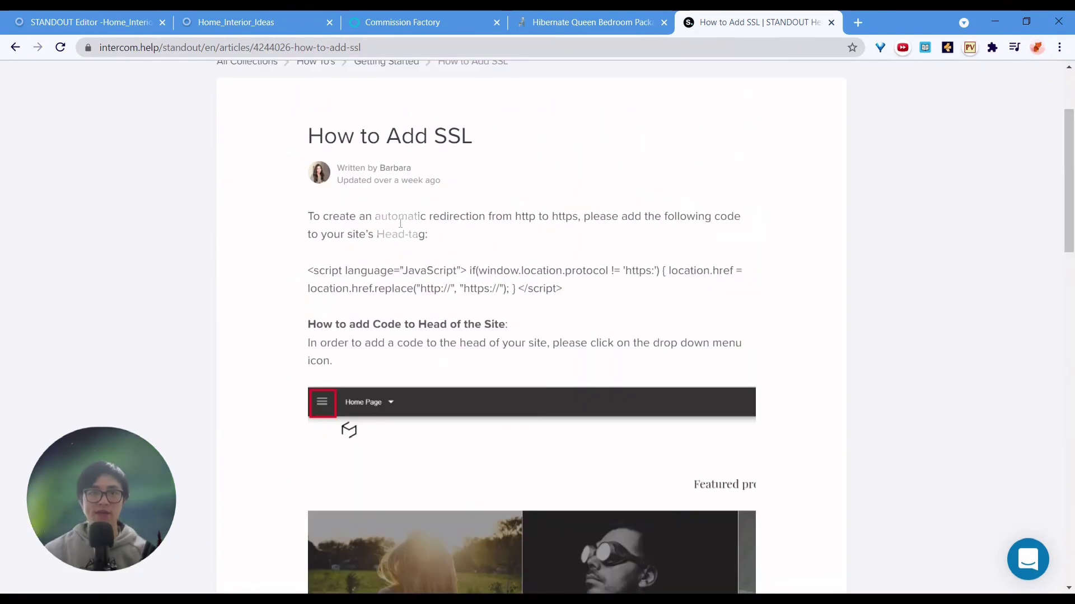
left_click_drag(309, 271, 571, 295)
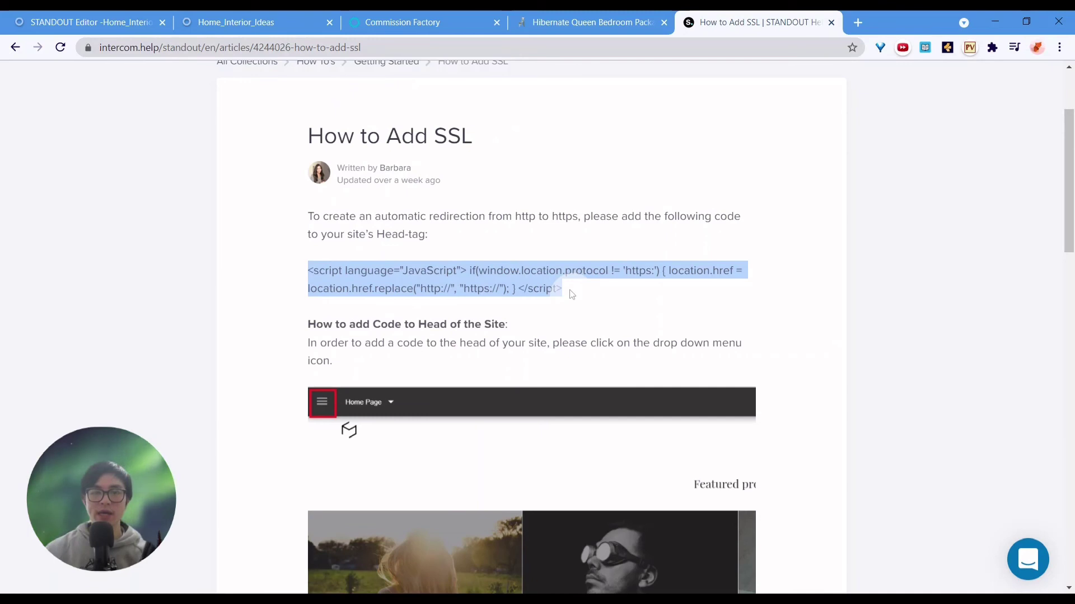
scroll(609, 289, "down", 20)
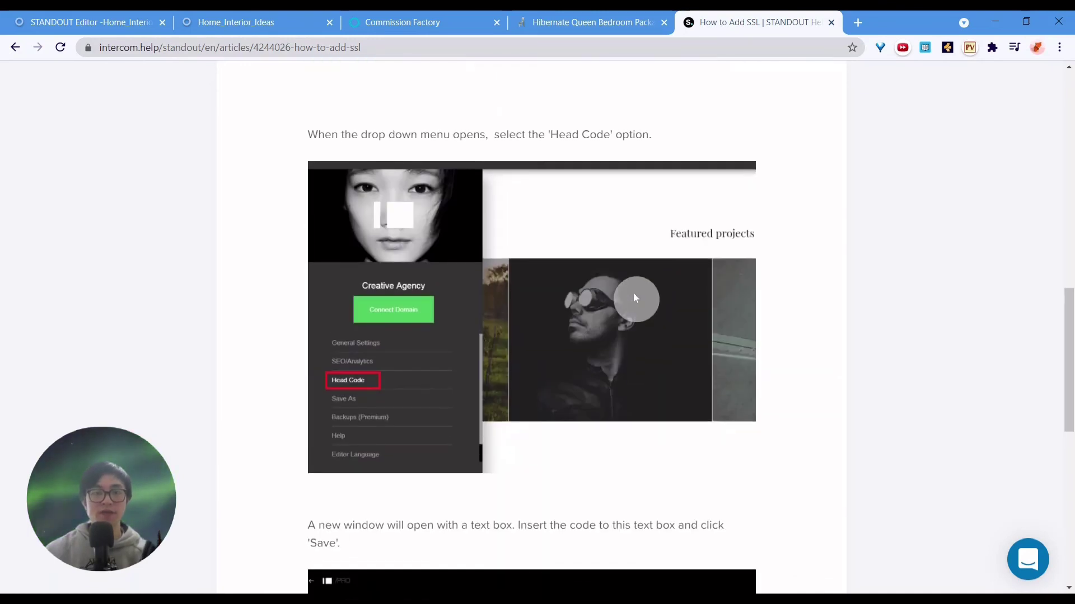
scroll(630, 293, "up", 7)
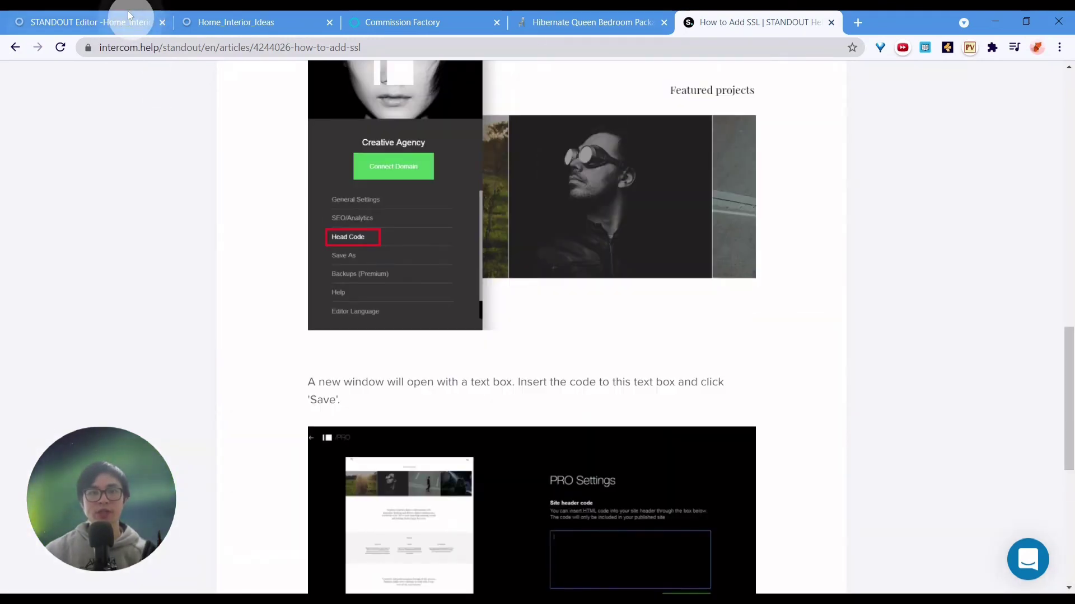
Step: Switch to the STANDOUT editor, open the site's Head Code settings and insert the http-to-https redirect script as site header code
left_click(130, 22)
left_click(23, 83)
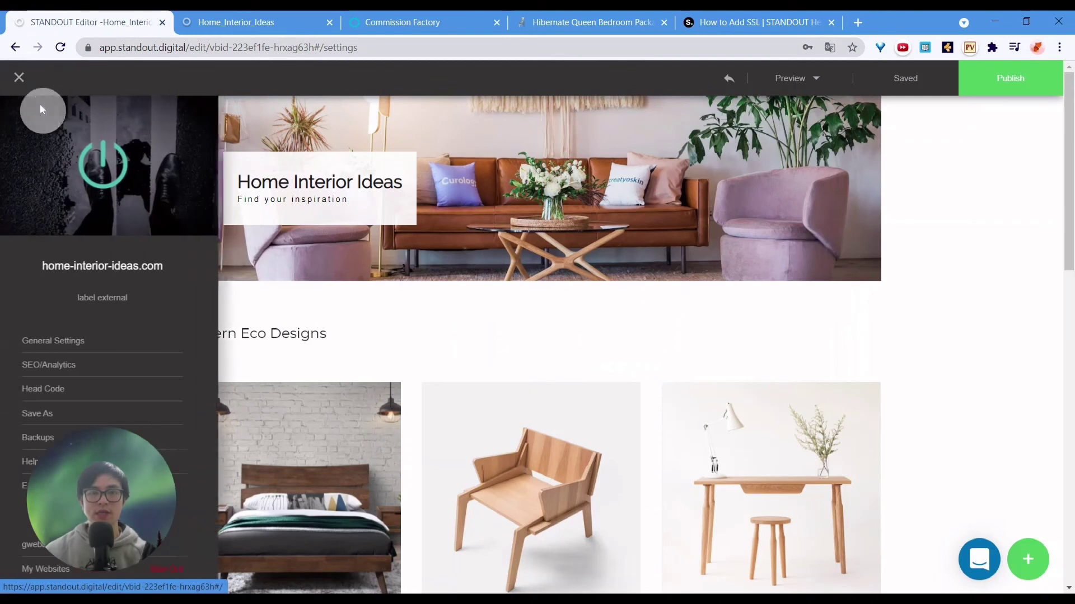
left_click(60, 390)
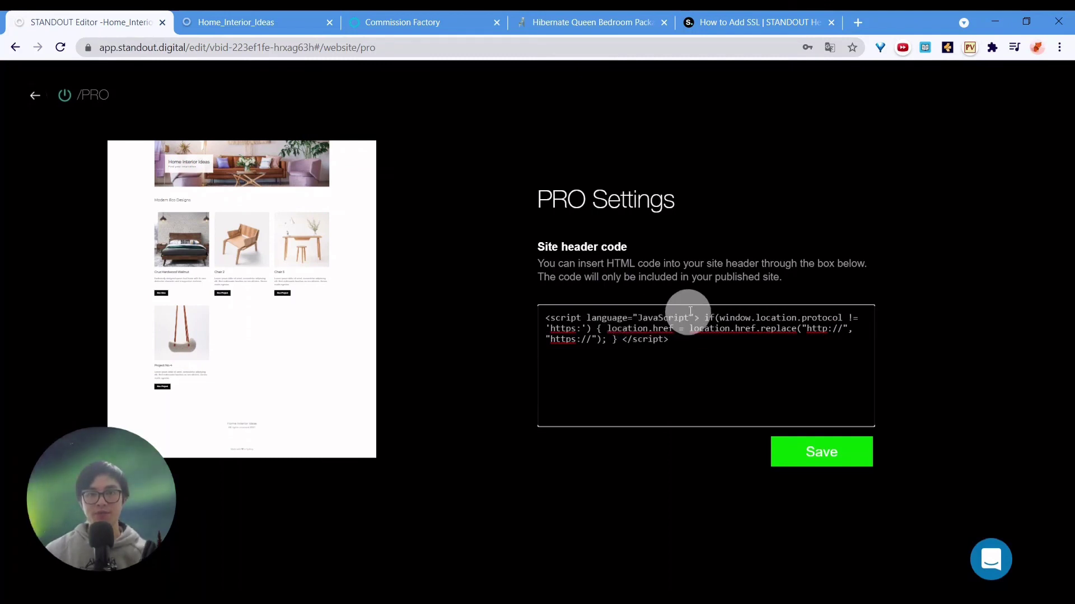
Step: Retype the single quote at 'https:' in the site header code and check the script's other quotation marks
left_click_drag(546, 329, 552, 329)
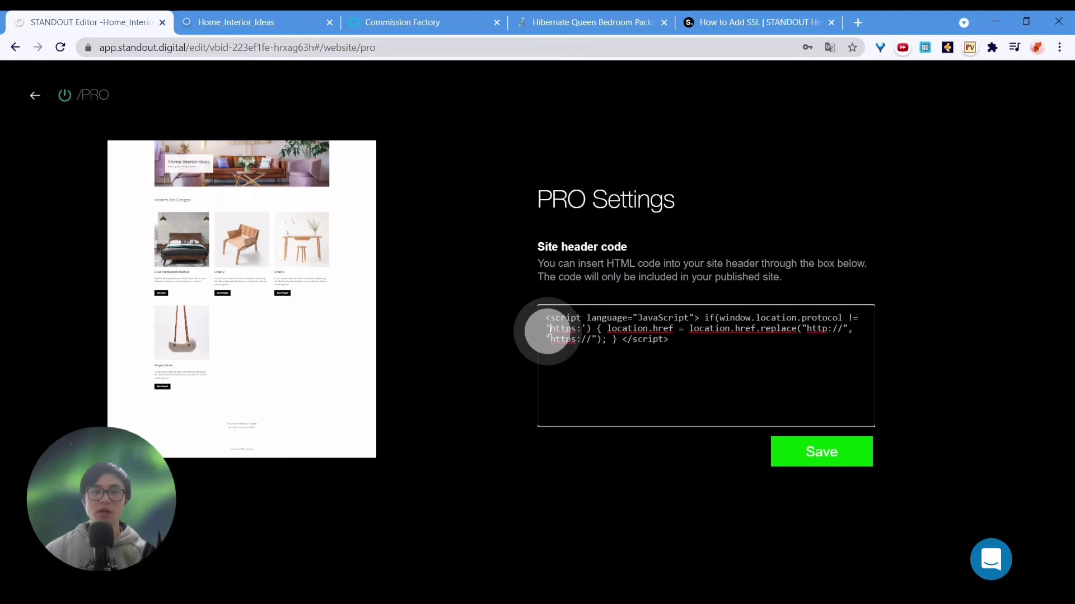
type("'")
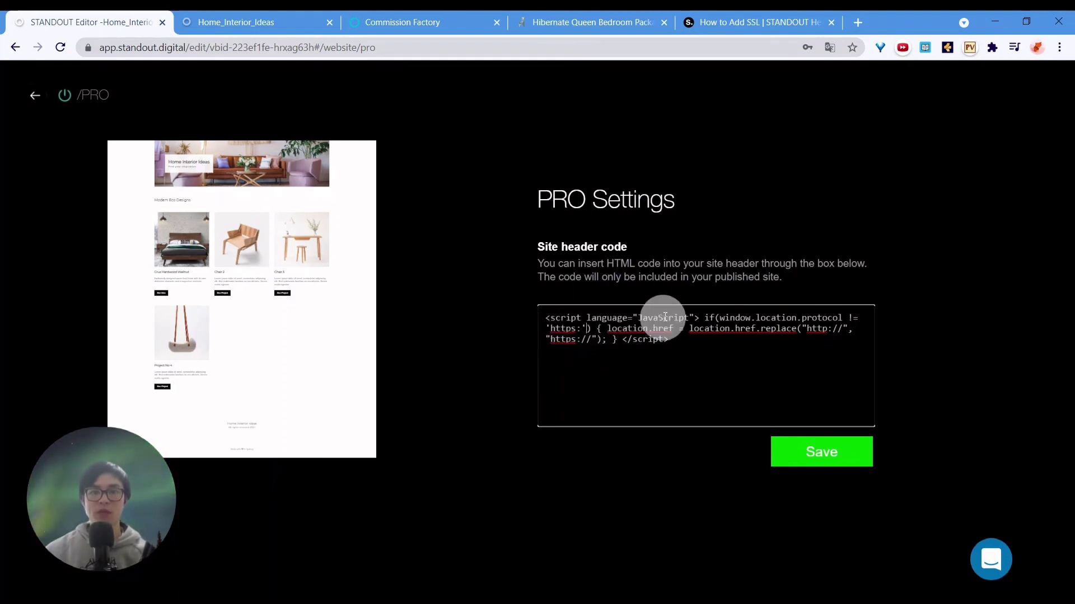
left_click(842, 329)
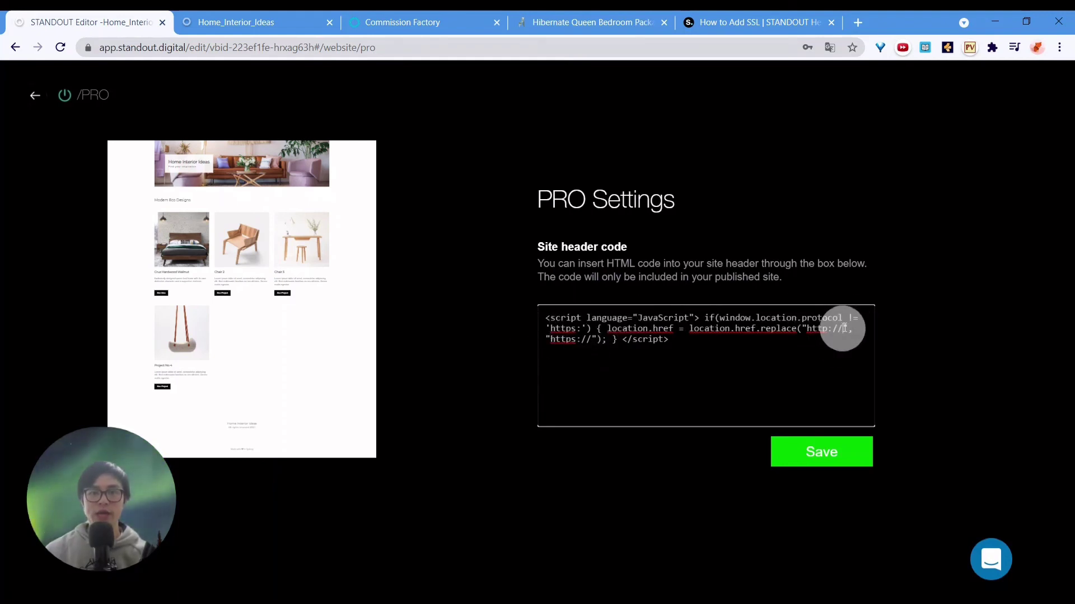
left_click(809, 328)
left_click(590, 339)
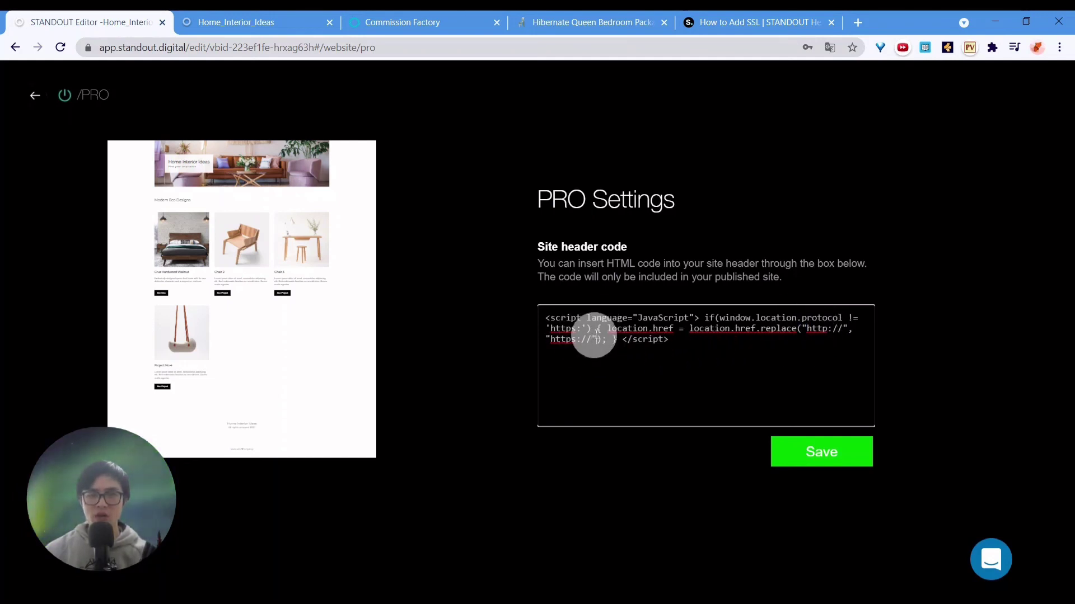
left_click(545, 340)
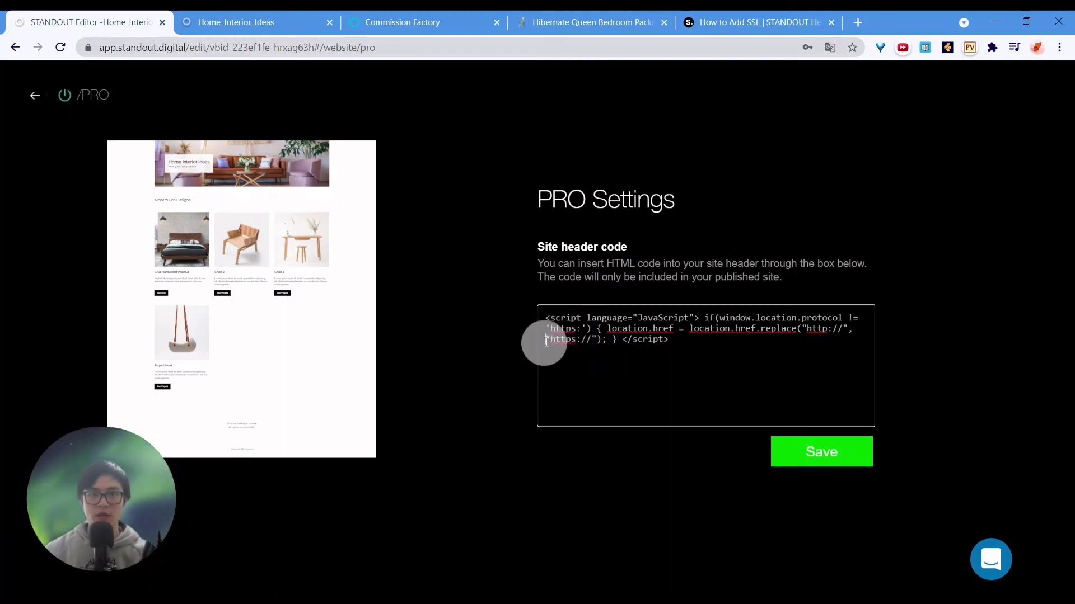
left_click(688, 318)
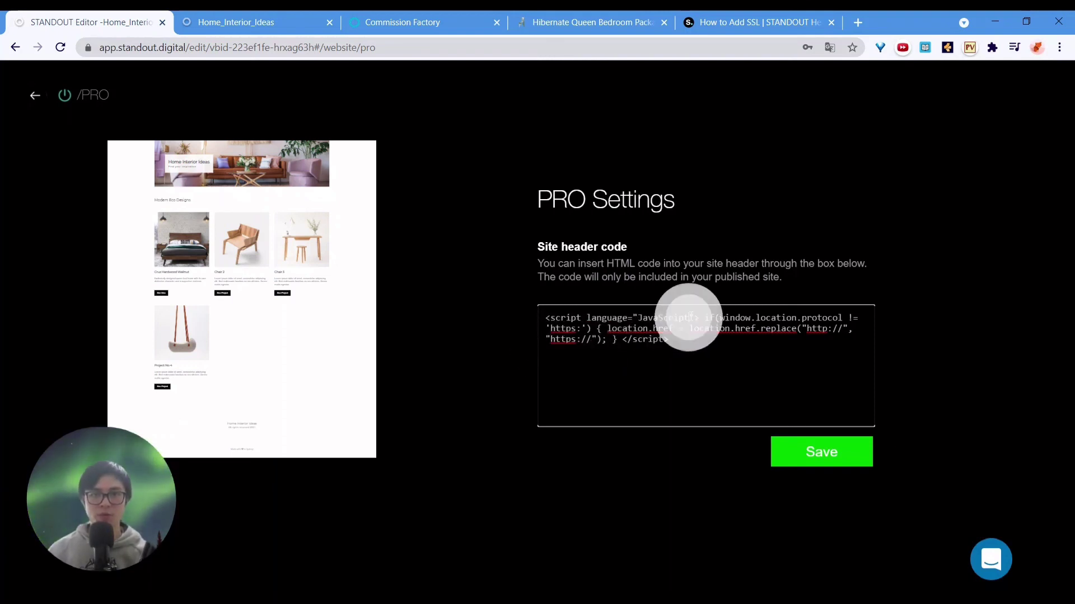
left_click(634, 318)
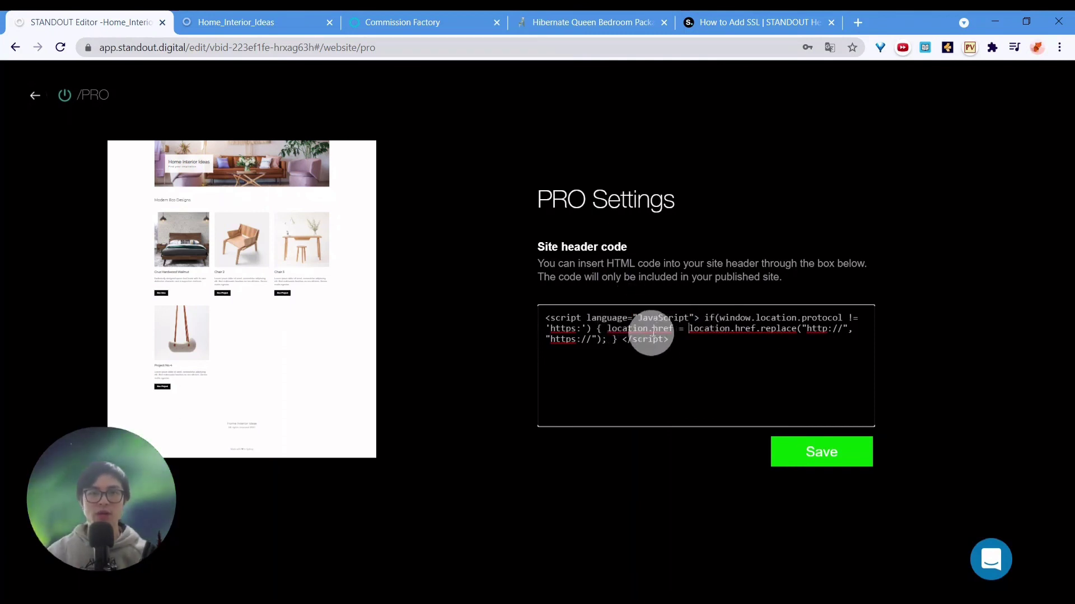
Step: Save the site header code and publish the website again
left_click(816, 457)
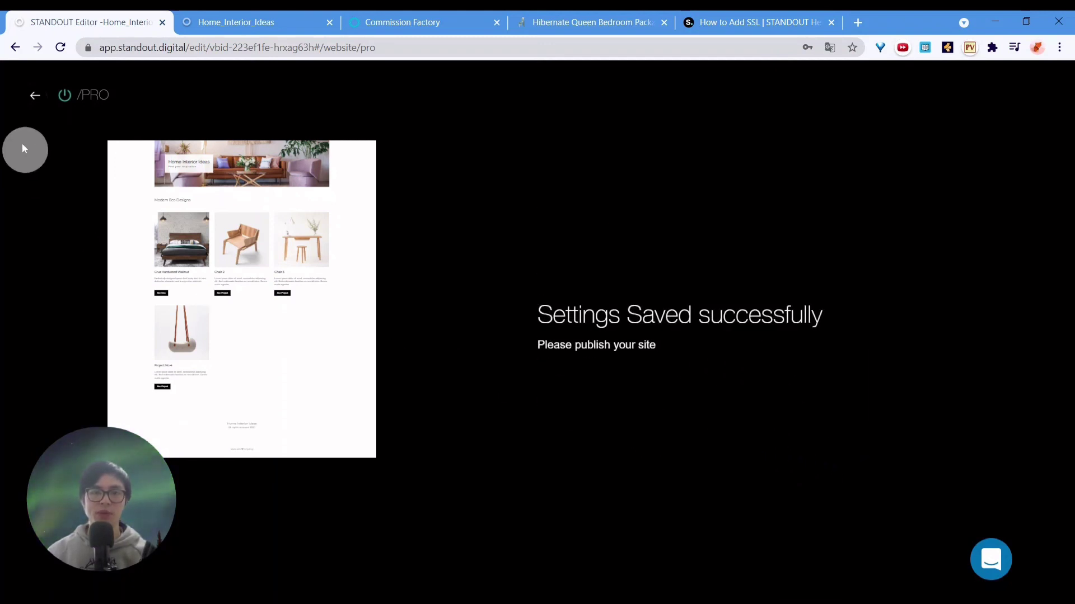
left_click(35, 95)
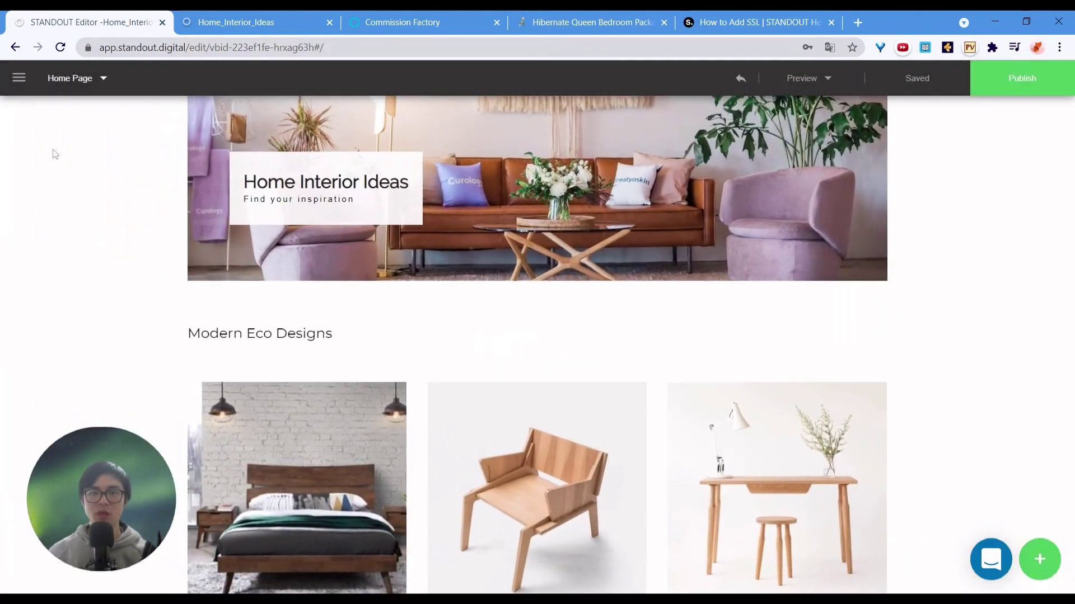
left_click(1016, 83)
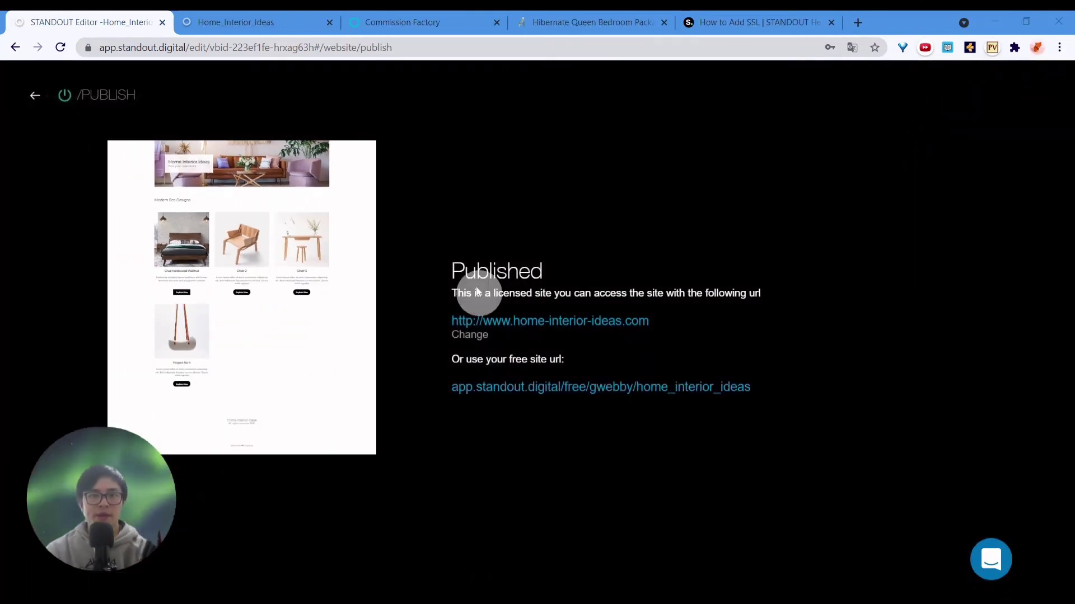
Step: Open the published home-interior-ideas.com site, look over its home page, and return to the page editor
left_click(528, 330)
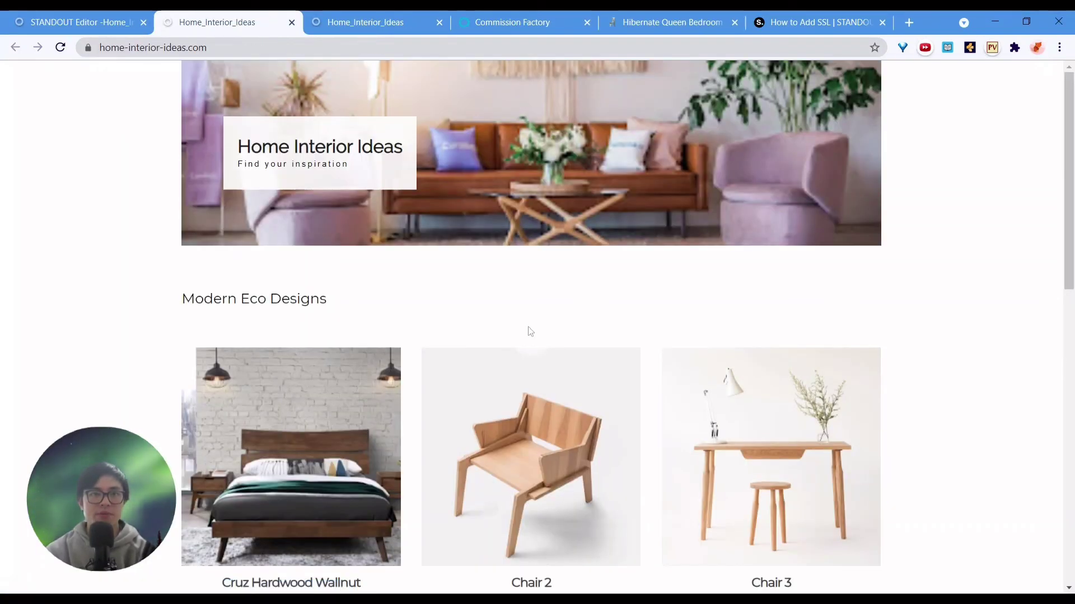
scroll(531, 331, "down", 13)
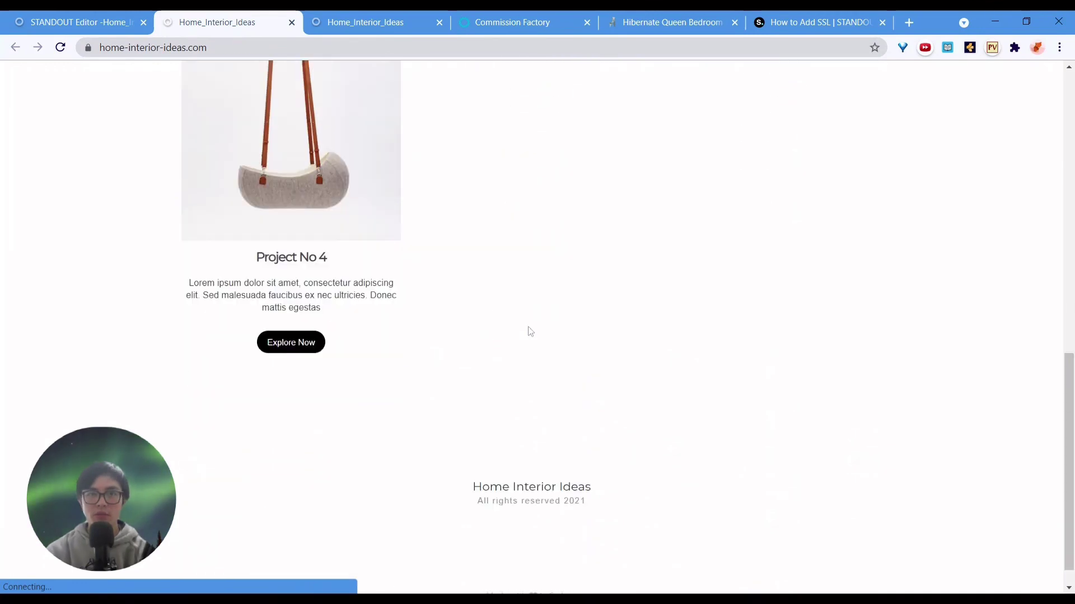
scroll(531, 331, "up", 13)
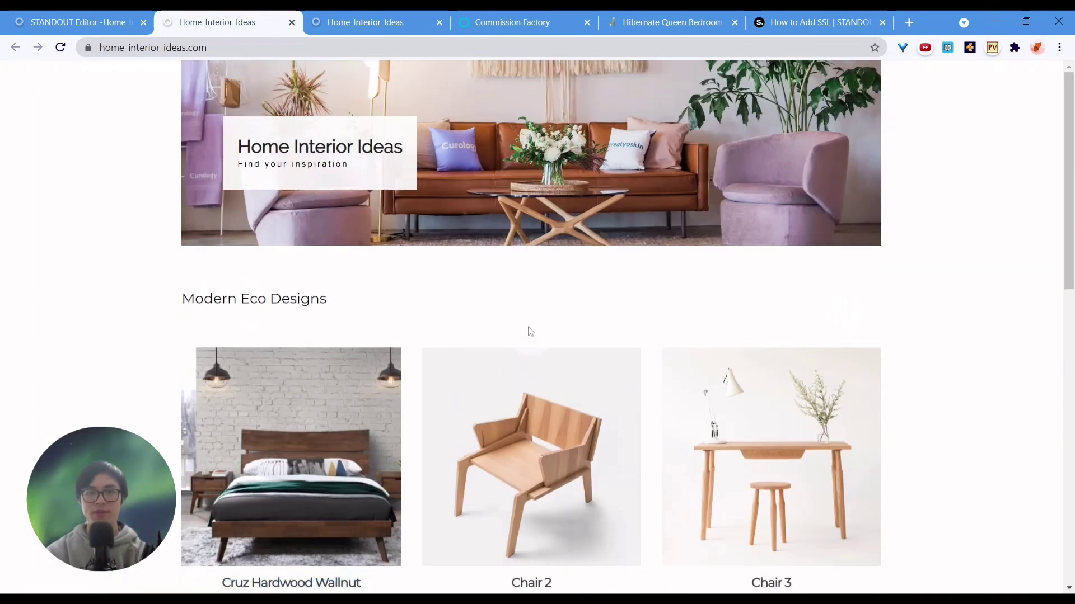
scroll(531, 331, "down", 3)
left_click(96, 17)
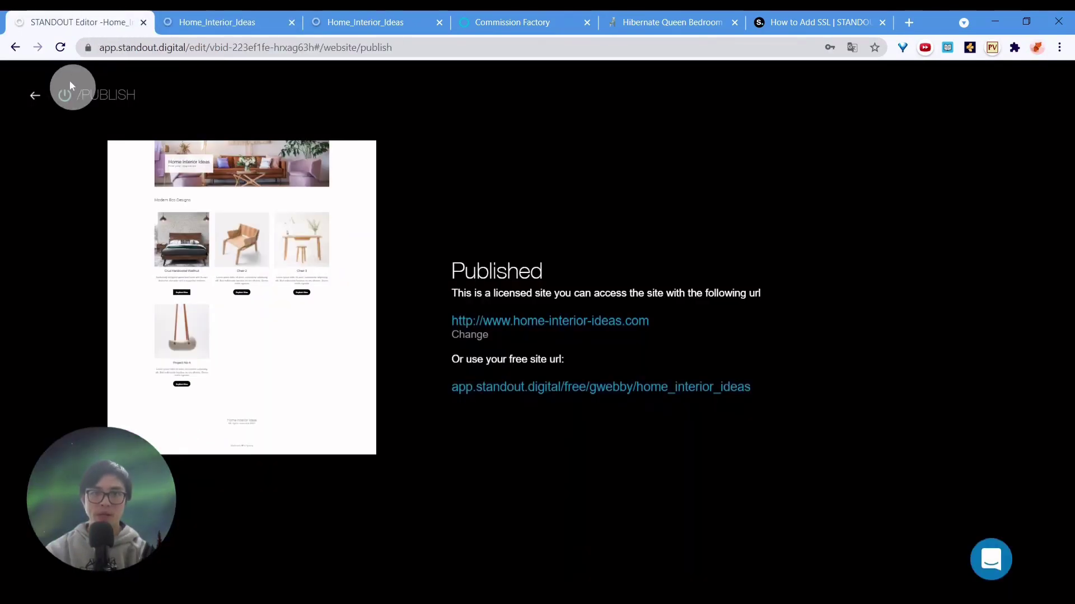
left_click(22, 102)
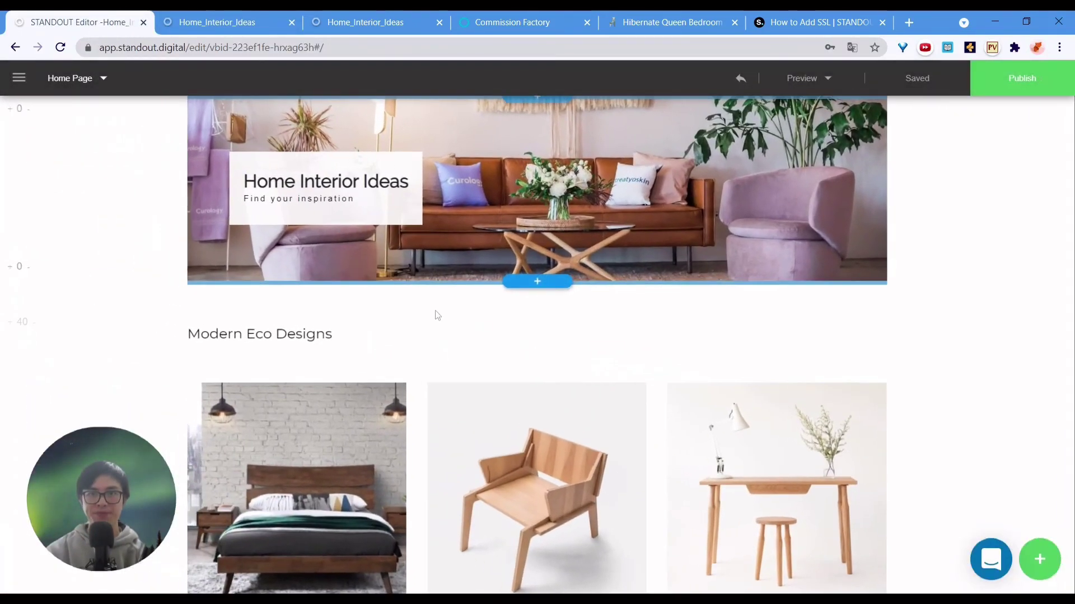